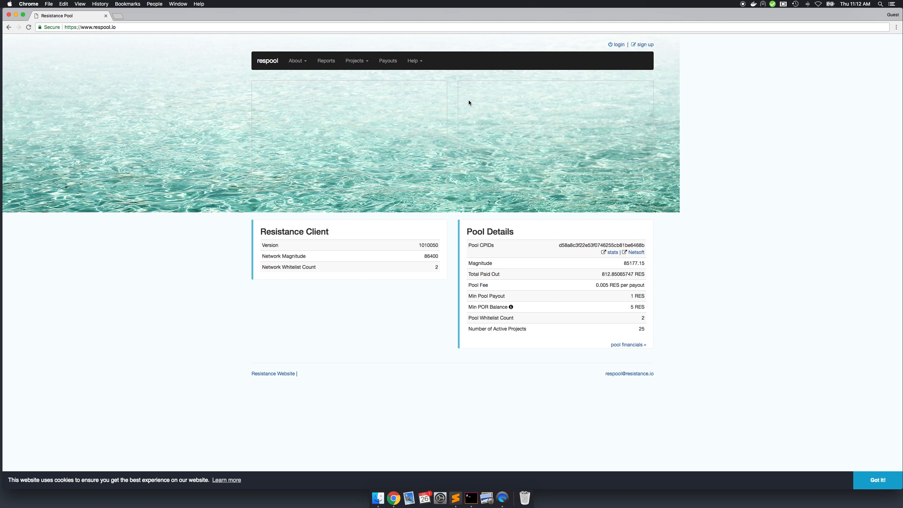
- Open the pool sign-up form and fill in the e-mail address, researcher name res-test, and the account password with its confirmation
{"action": "left_click", "coordinate": [645, 45]}
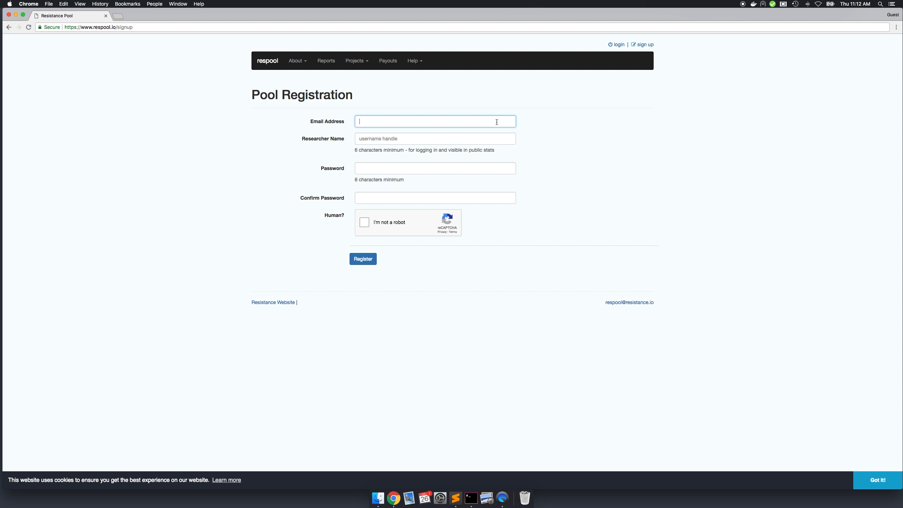
{"action": "type", "text": "test@example.com"}
{"action": "key", "text": "Tab"}
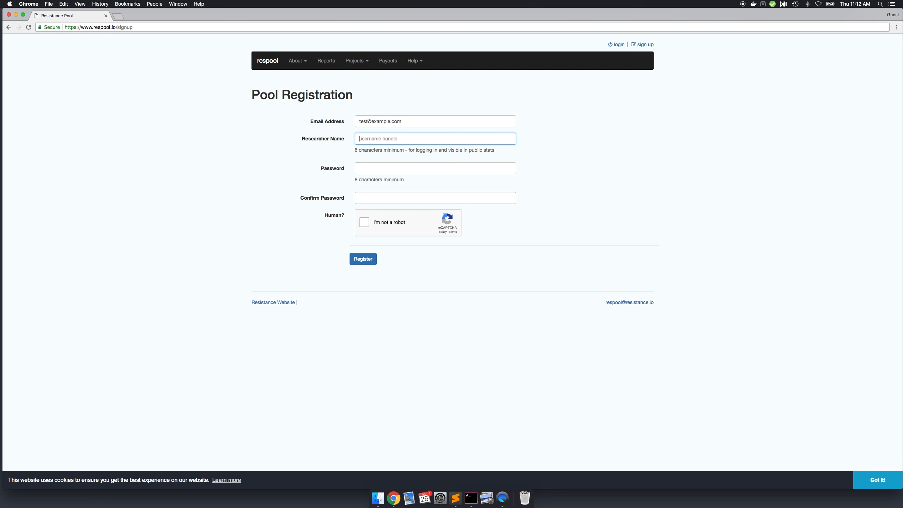
{"action": "type", "text": "res-test"}
{"action": "key", "text": "Tab"}
{"action": "type", "text": "•••••••••••"}
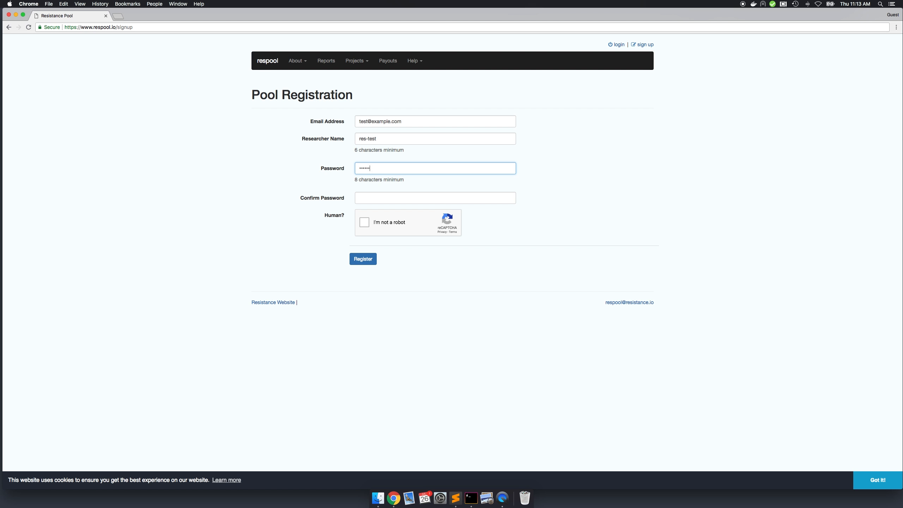
{"action": "key", "text": "Tab"}
{"action": "type", "text": "••••••••••"}
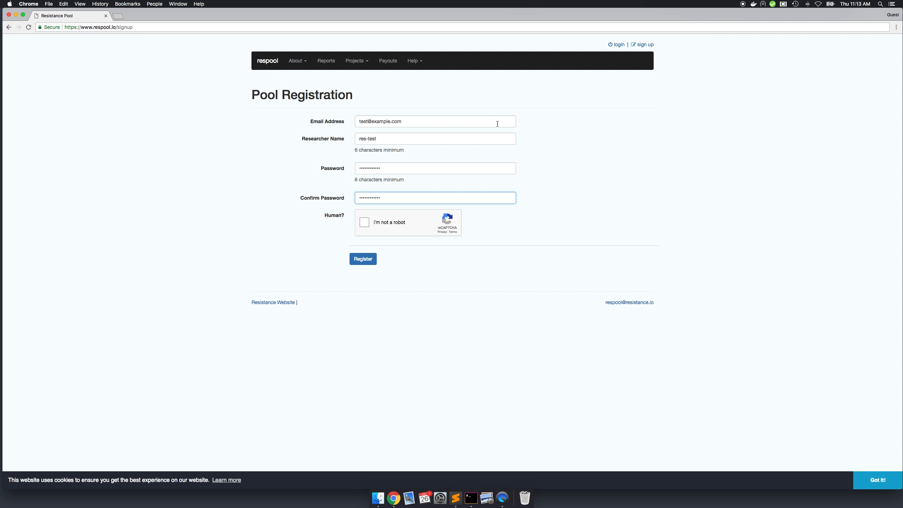
- Complete the human verification by selecting all crosswalk images, and submit the pool registration
{"action": "left_click", "coordinate": [365, 223]}
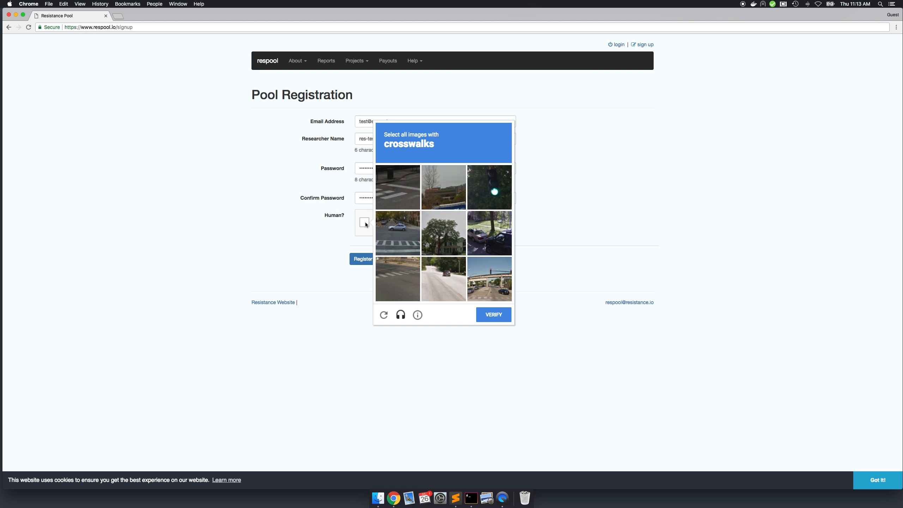
{"action": "left_click", "coordinate": [399, 198]}
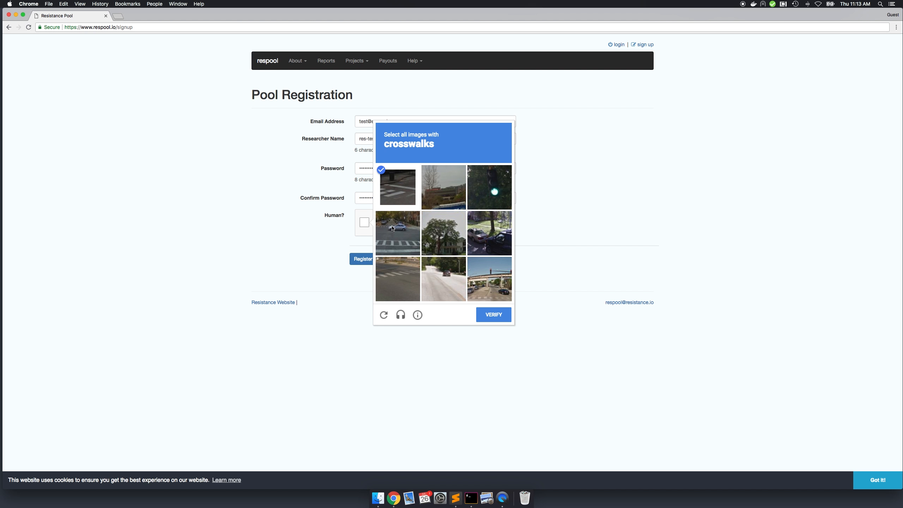
{"action": "left_click", "coordinate": [393, 229]}
{"action": "left_click", "coordinate": [397, 279]}
{"action": "left_click", "coordinate": [492, 281]}
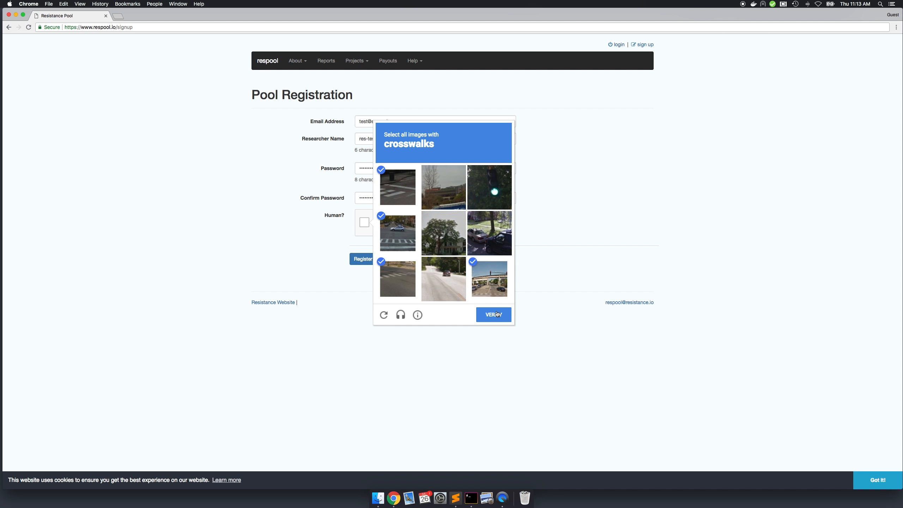
{"action": "left_click", "coordinate": [497, 315]}
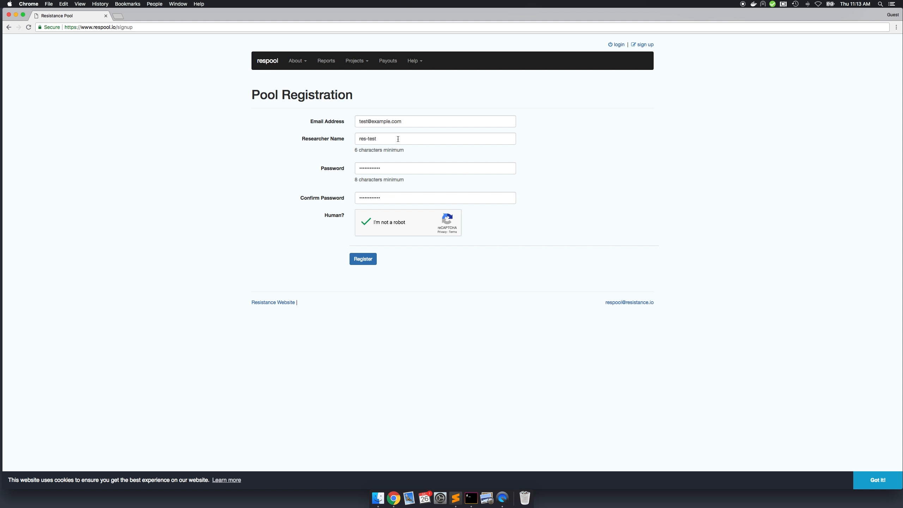
{"action": "left_click", "coordinate": [368, 264]}
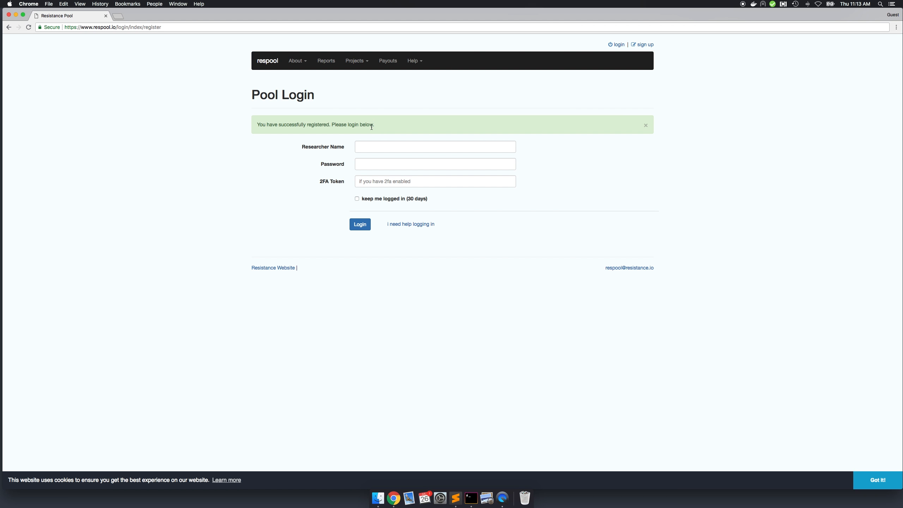
- Log in to the pool with researcher name res-test and the account password
{"action": "left_click", "coordinate": [402, 148]}
{"action": "type", "text": "ree-test"}
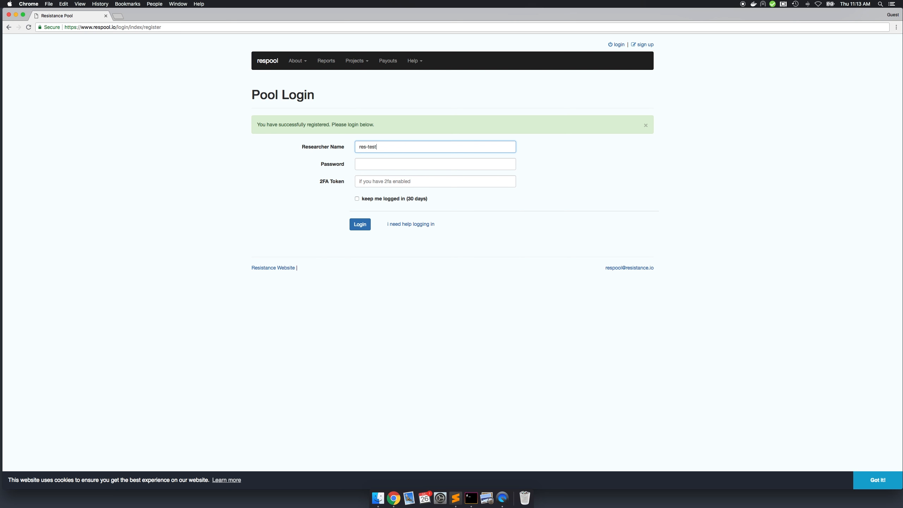
{"action": "key", "text": "Tab"}
{"action": "type", "text": "r••••••••••"}
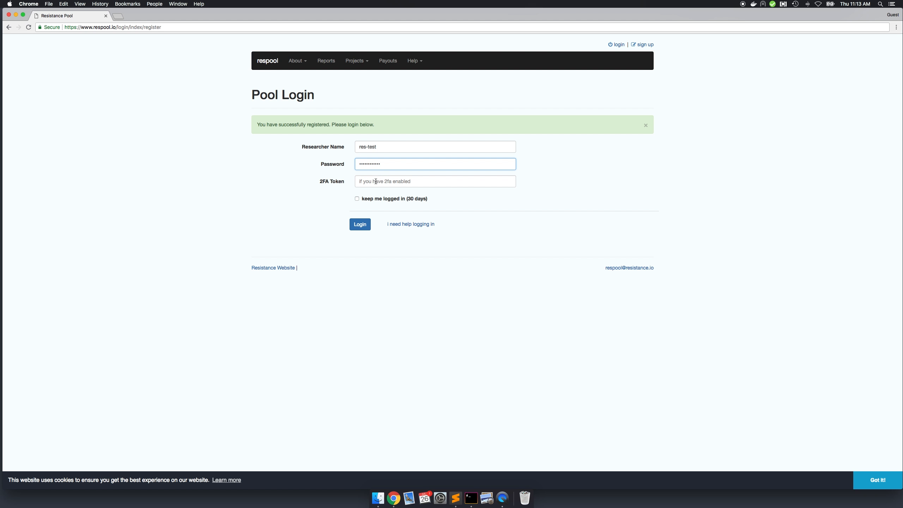
{"action": "left_click", "coordinate": [363, 225]}
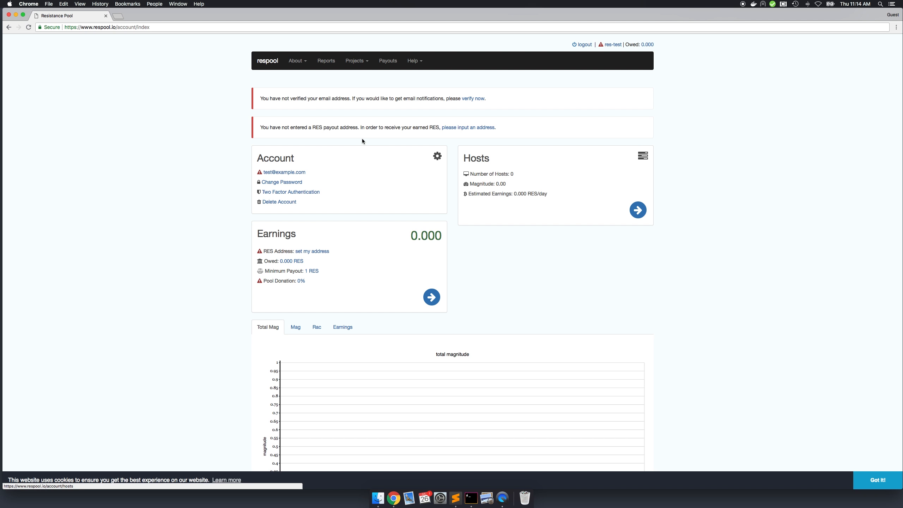
- Open boinc.berkeley.edu in a new browser tab and download BOINC 7.12.0 for Mac OS X
{"action": "left_click", "coordinate": [122, 16]}
{"action": "type", "text": "boinc"}
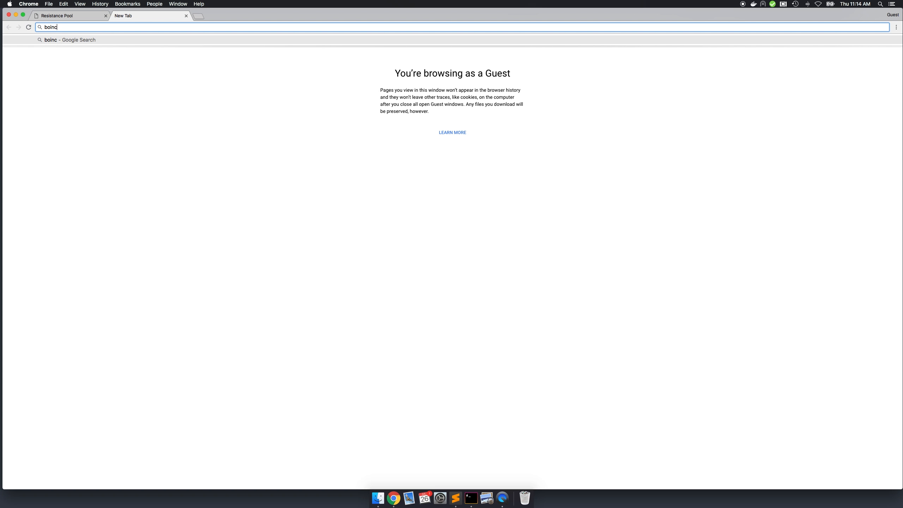
{"action": "type", "text": ".berkeley.edu"}
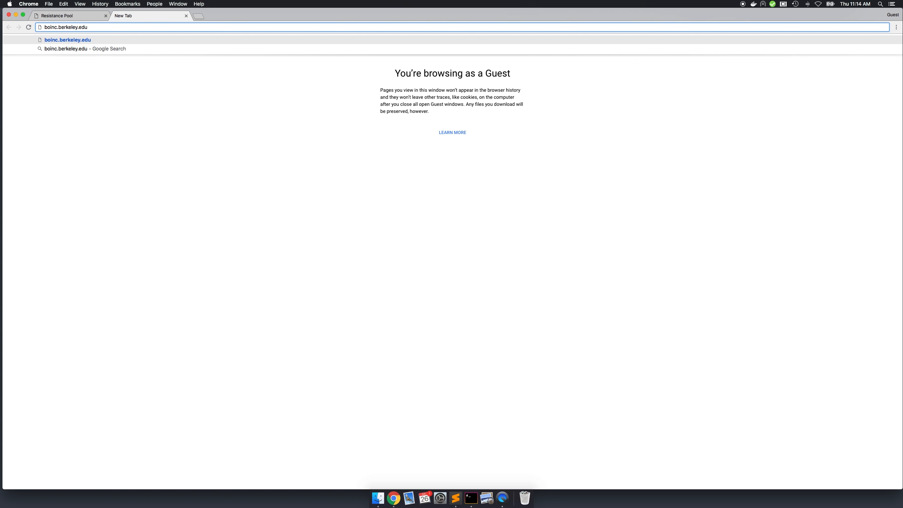
{"action": "key", "text": "Return"}
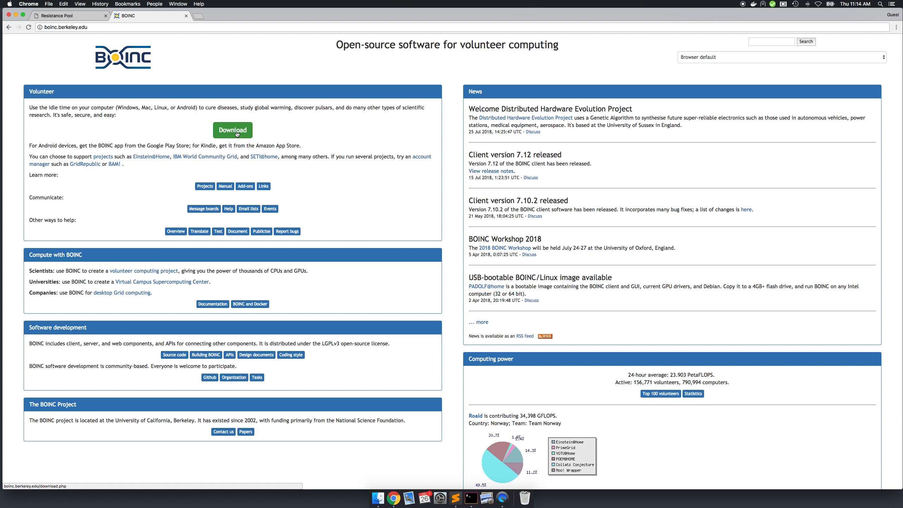
{"action": "left_click", "coordinate": [236, 132]}
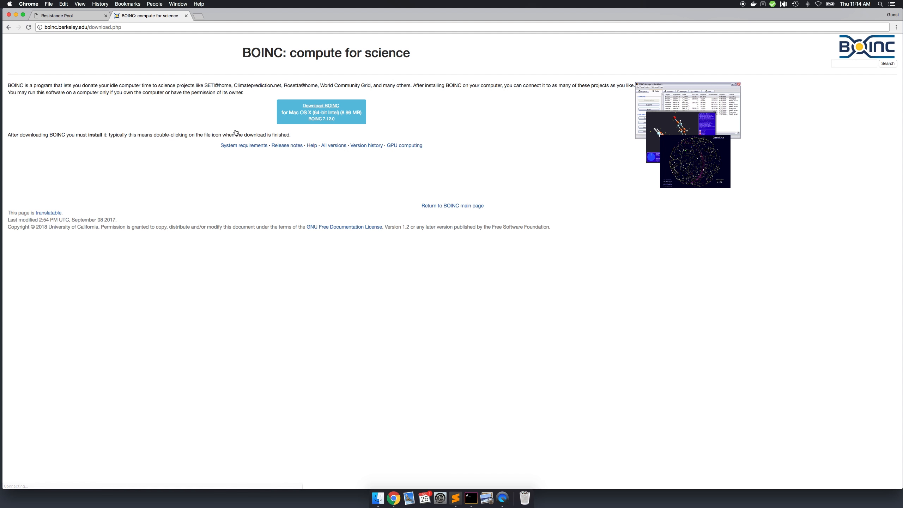
{"action": "left_click", "coordinate": [312, 122]}
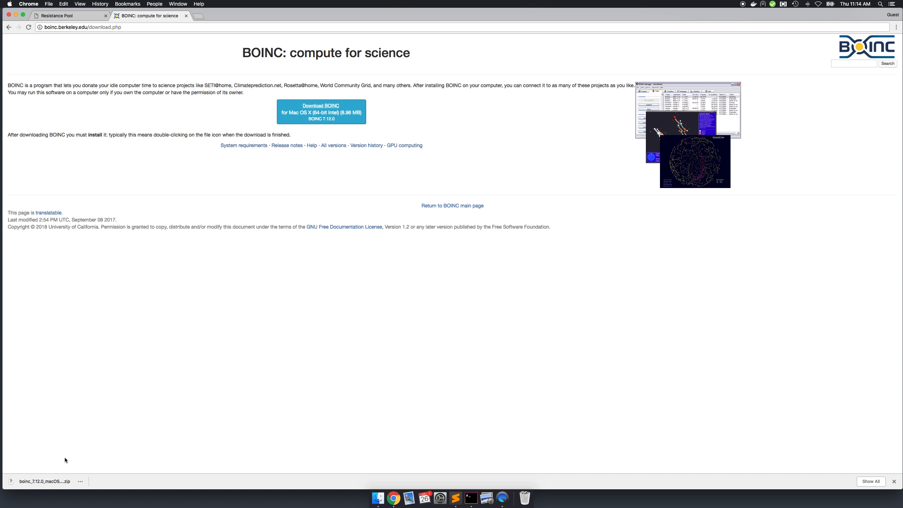
- Unpack the downloaded BOINC archive and launch BOINC Installer.app from its folder, allowing it to open and declining the volume scan
{"action": "left_click", "coordinate": [51, 481]}
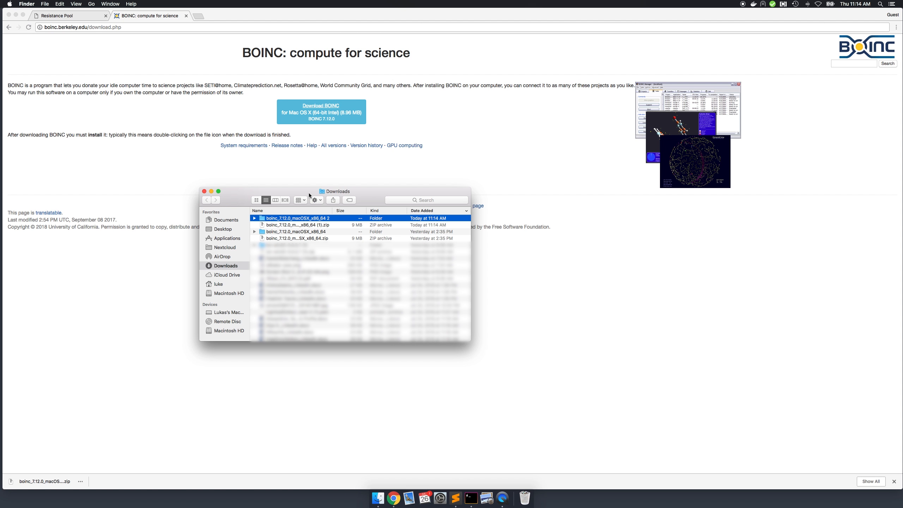
{"action": "double_click", "coordinate": [302, 218]}
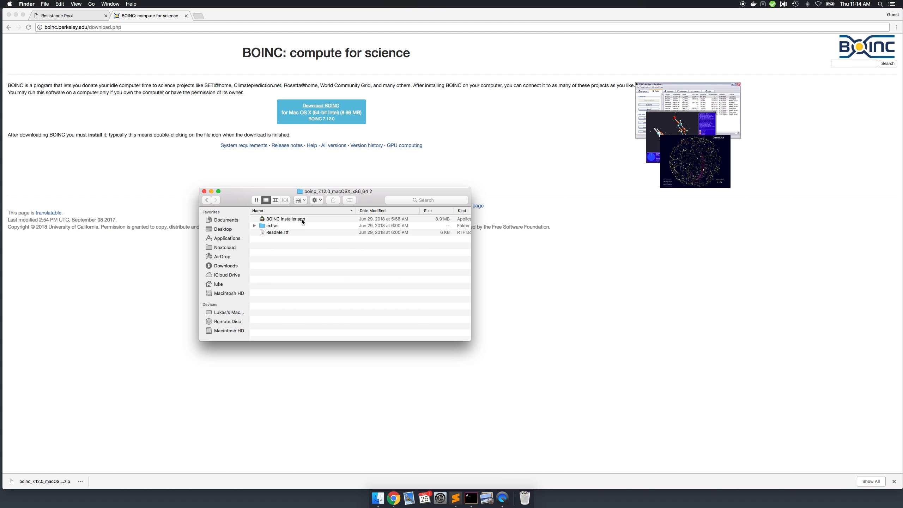
{"action": "double_click", "coordinate": [287, 219]}
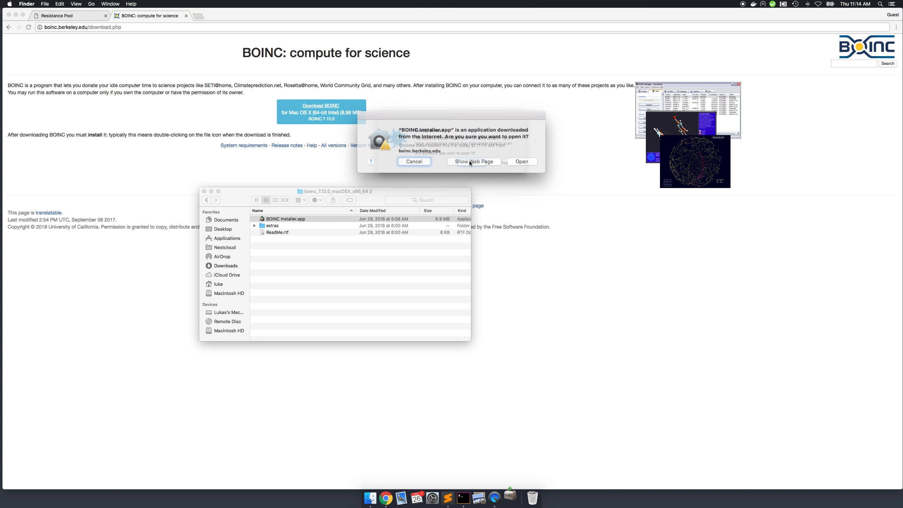
{"action": "left_click", "coordinate": [513, 160]}
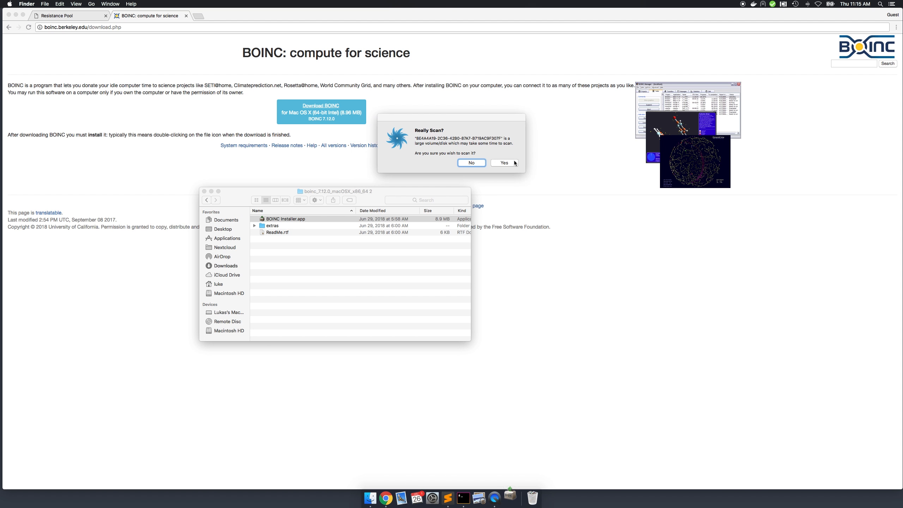
{"action": "left_click", "coordinate": [475, 162]}
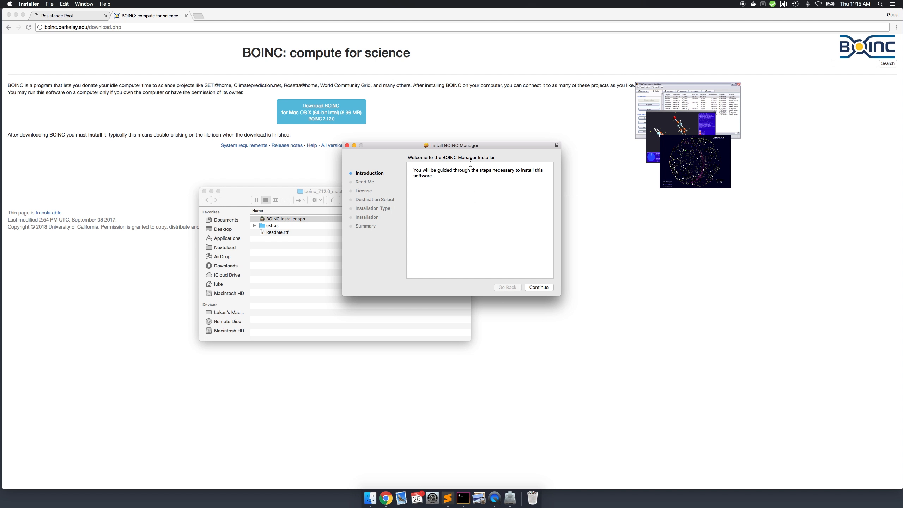
- Proceed through the installer's introduction and release notes, agree to the license, and accept Macintosh HD as the destination
{"action": "left_click_drag", "start_coordinate": [474, 144], "coordinate": [423, 148]}
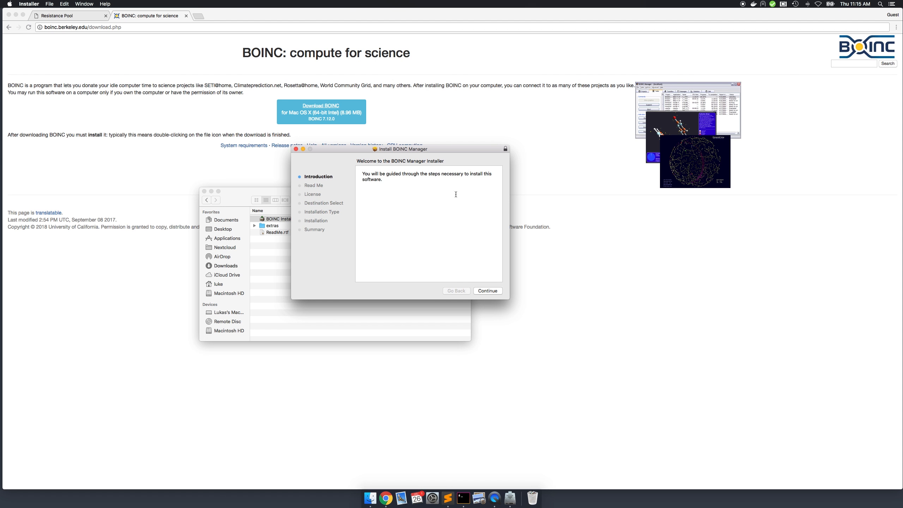
{"action": "left_click", "coordinate": [488, 290]}
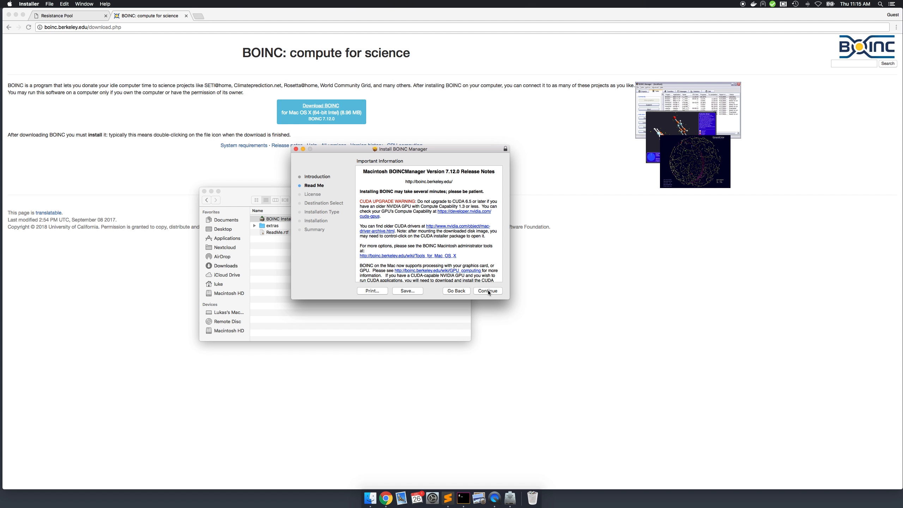
{"action": "left_click", "coordinate": [488, 290]}
{"action": "left_click", "coordinate": [489, 291]}
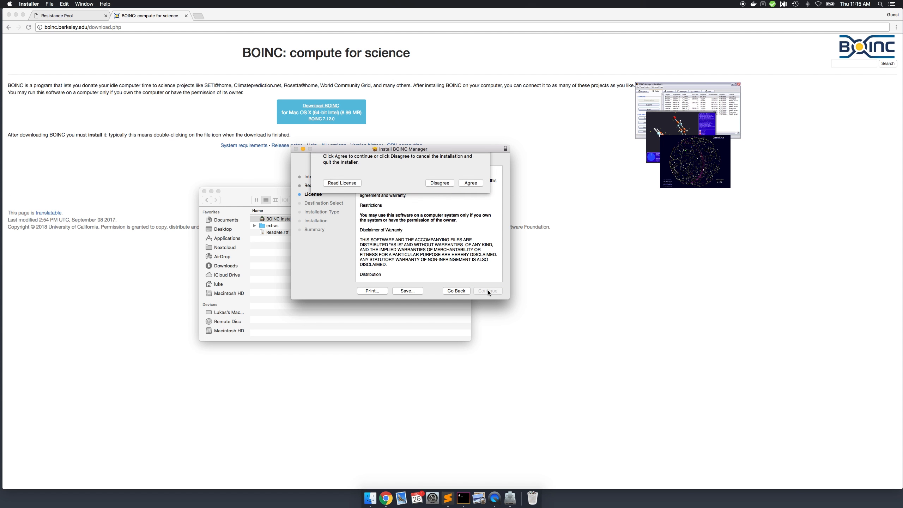
{"action": "left_click", "coordinate": [470, 206]}
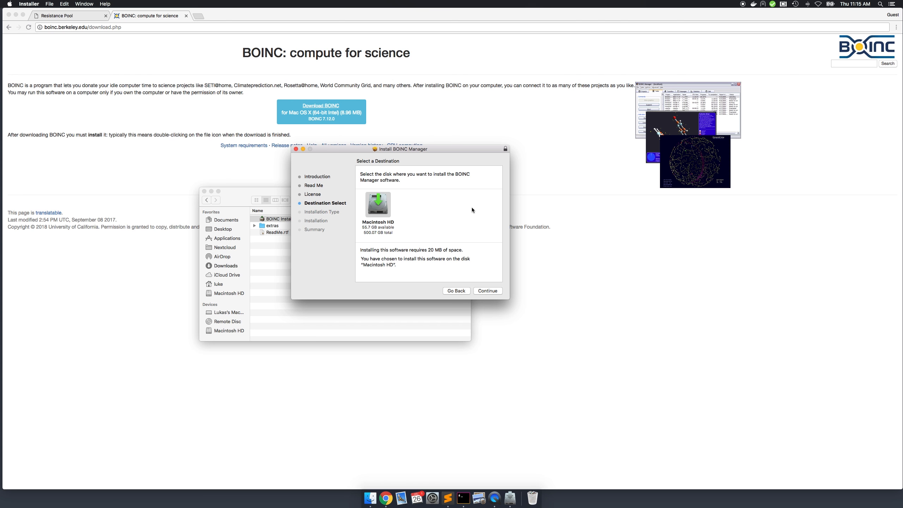
{"action": "left_click", "coordinate": [486, 290]}
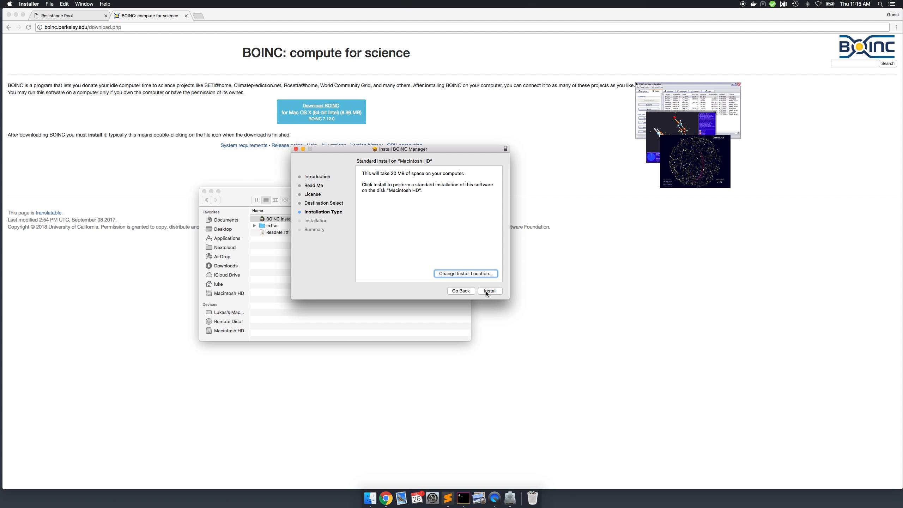
- Run the standard BOINC Manager installation, authorizing it with the computer's account password, and close the installer and its Finder folder
{"action": "left_click", "coordinate": [485, 291]}
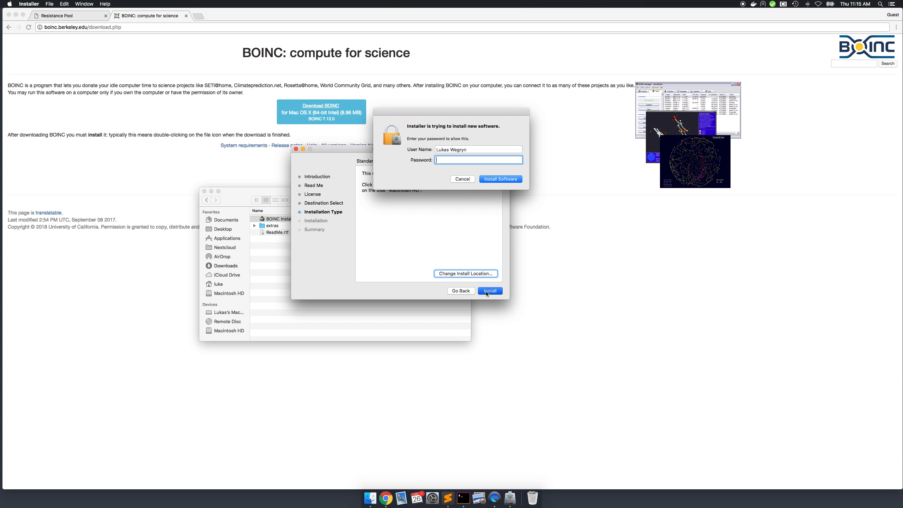
{"action": "type", "text": "•••••••••••••"}
{"action": "key", "text": "Return"}
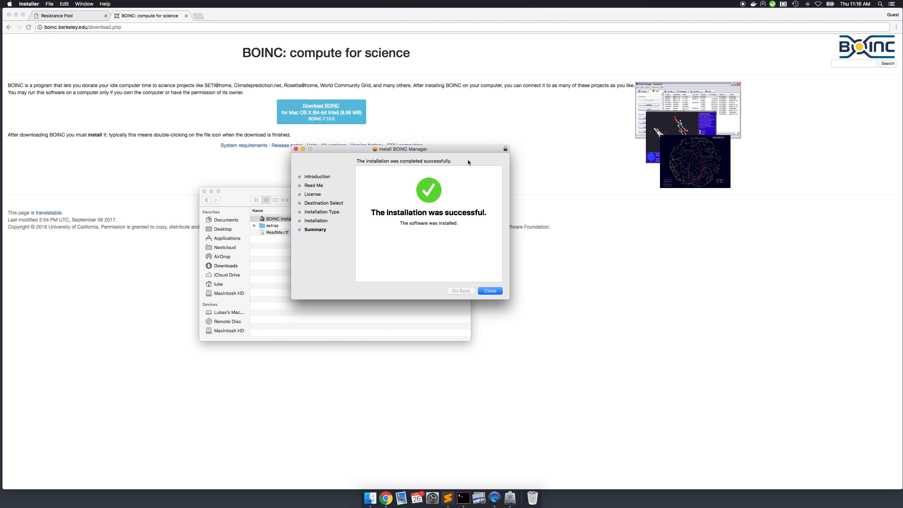
{"action": "left_click", "coordinate": [489, 291]}
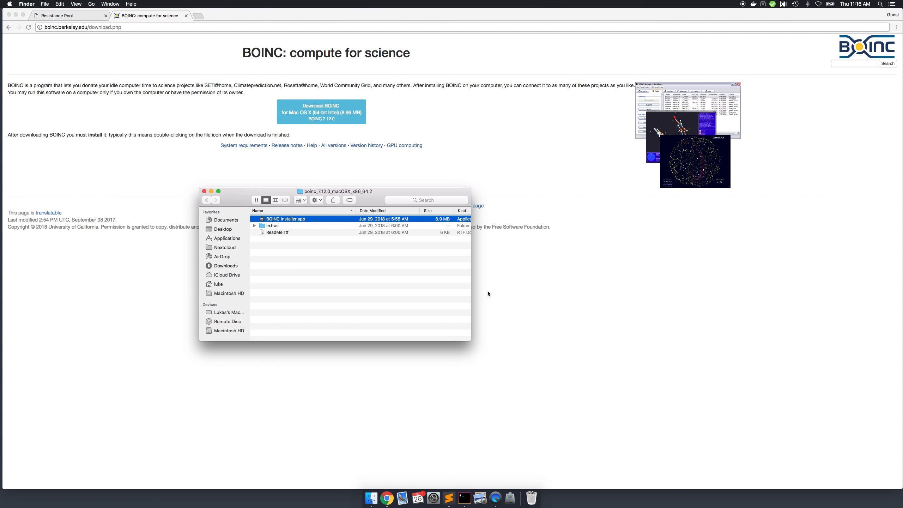
{"action": "left_click", "coordinate": [204, 192]}
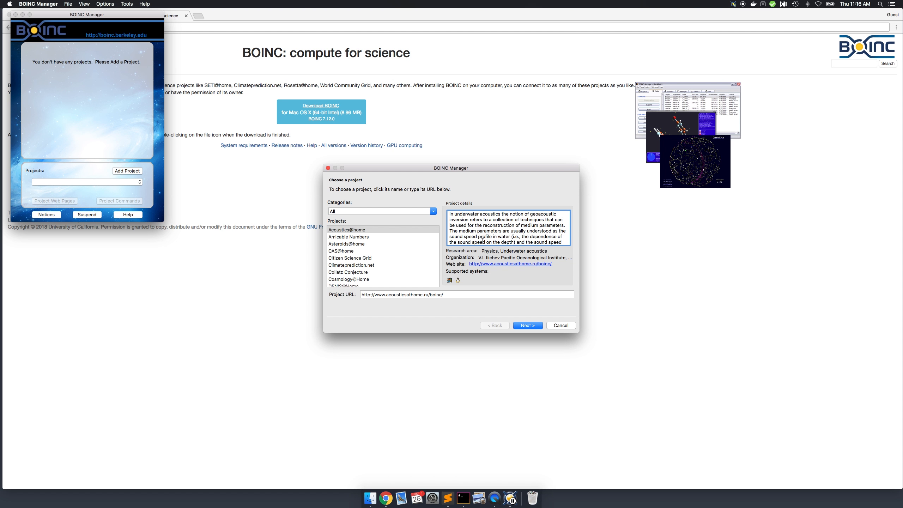
- Dismiss BOINC Manager's project selection wizard and switch the program to Advanced View
{"action": "left_click", "coordinate": [558, 325]}
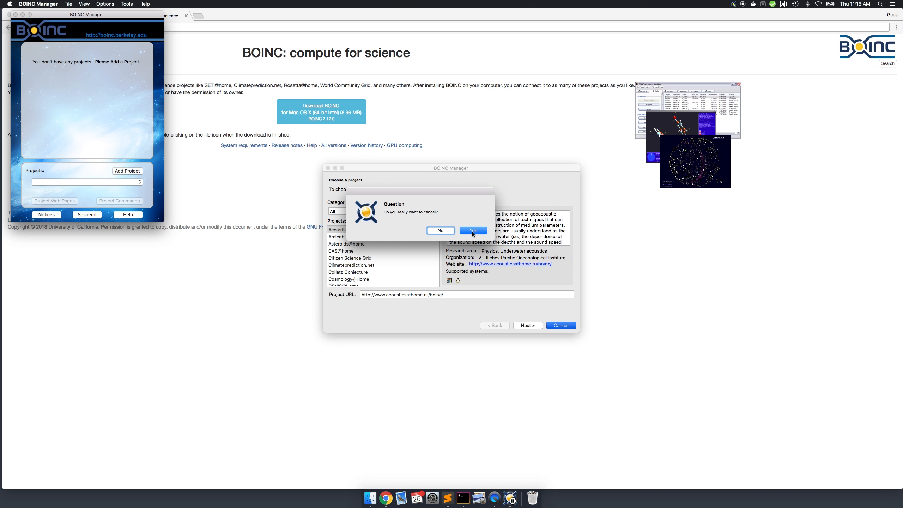
{"action": "left_click", "coordinate": [472, 231]}
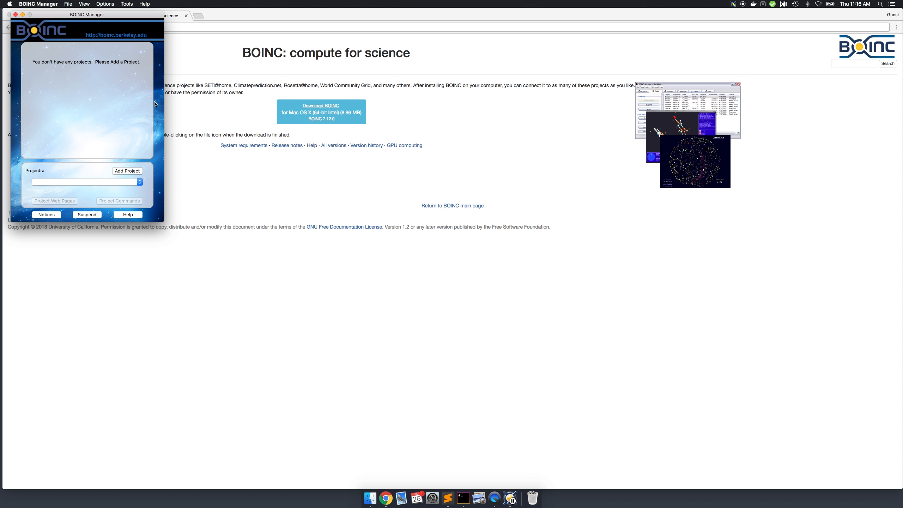
{"action": "left_click", "coordinate": [85, 4]}
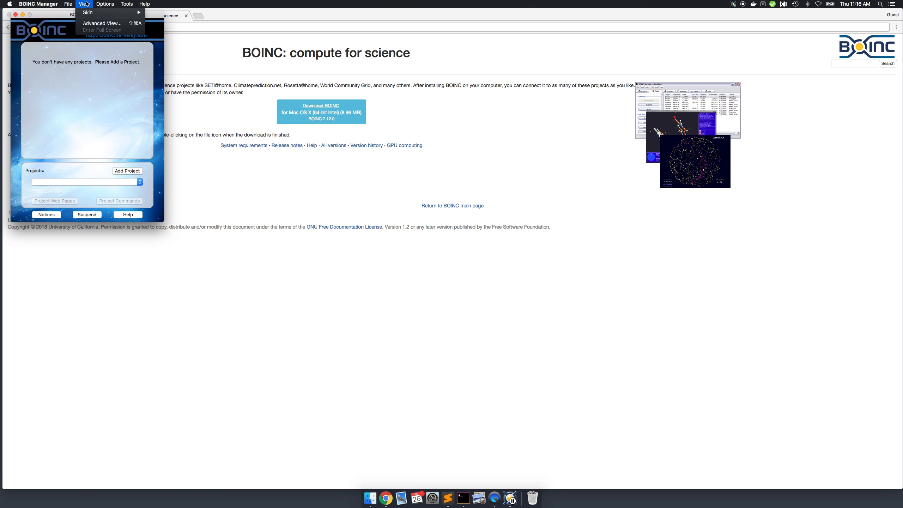
{"action": "left_click", "coordinate": [93, 24]}
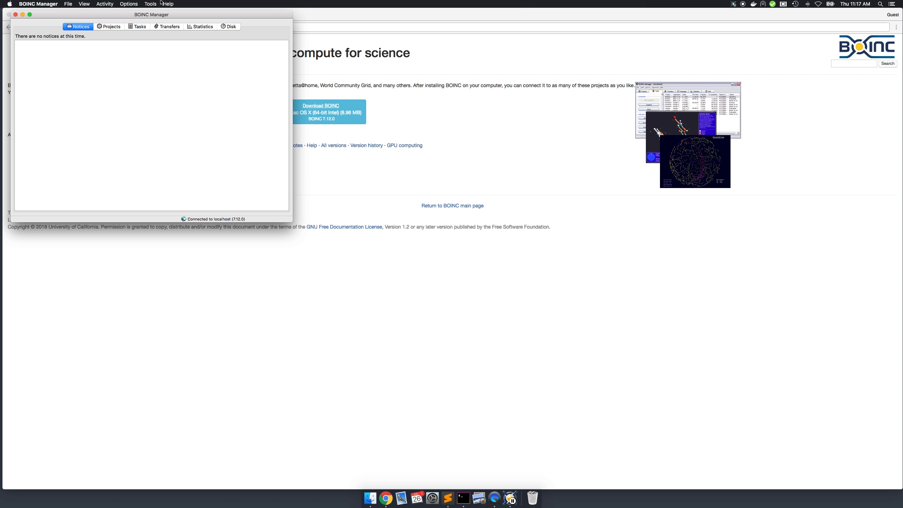
{"action": "left_click", "coordinate": [150, 4]}
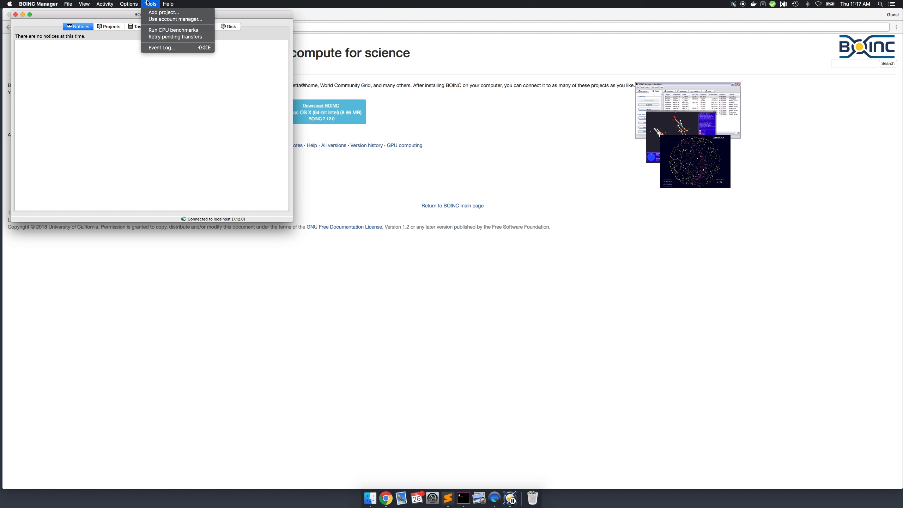
{"action": "left_click", "coordinate": [155, 19]}
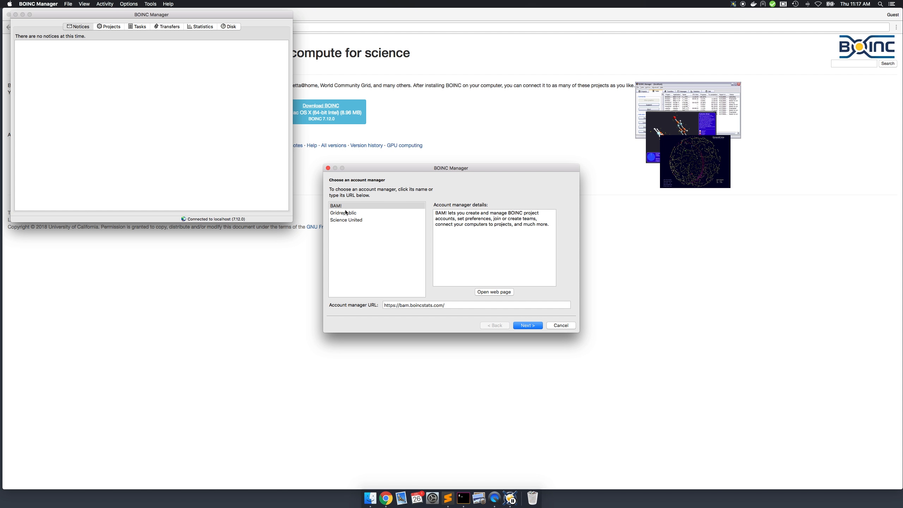
{"action": "left_click", "coordinate": [451, 305]}
{"action": "left_click_drag", "start_coordinate": [451, 304], "coordinate": [375, 305]}
{"action": "type", "text": "https"}
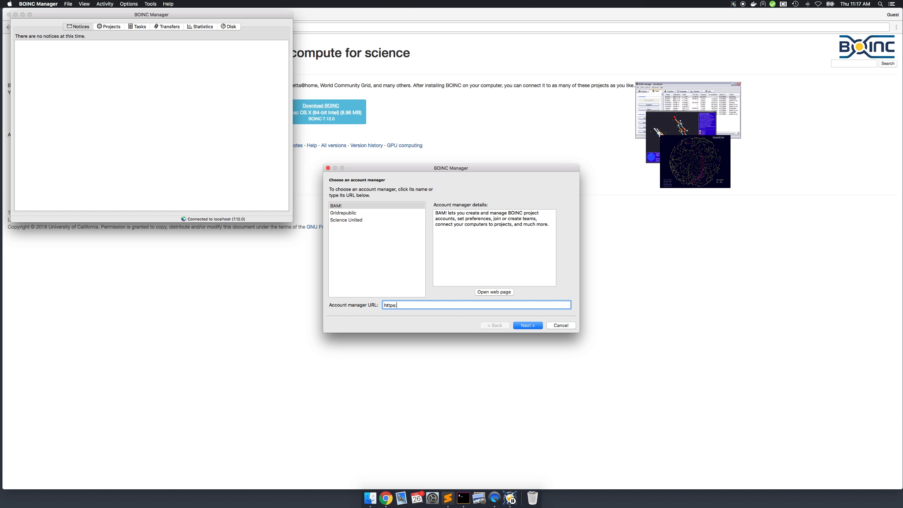
{"action": "type", "text": "://respool.io"}
{"action": "left_click", "coordinate": [525, 326]}
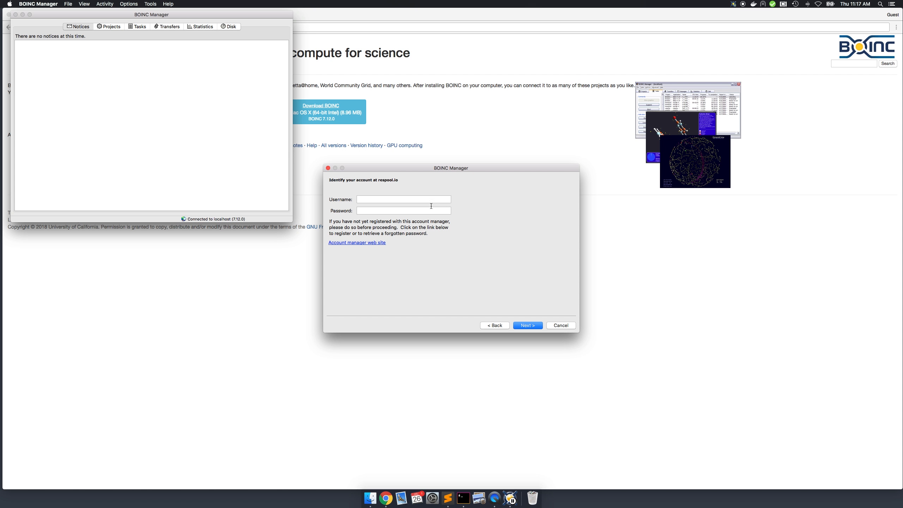
- Identify the respool.io account with its username and password, and complete the account manager wizard
{"action": "left_click", "coordinate": [423, 199]}
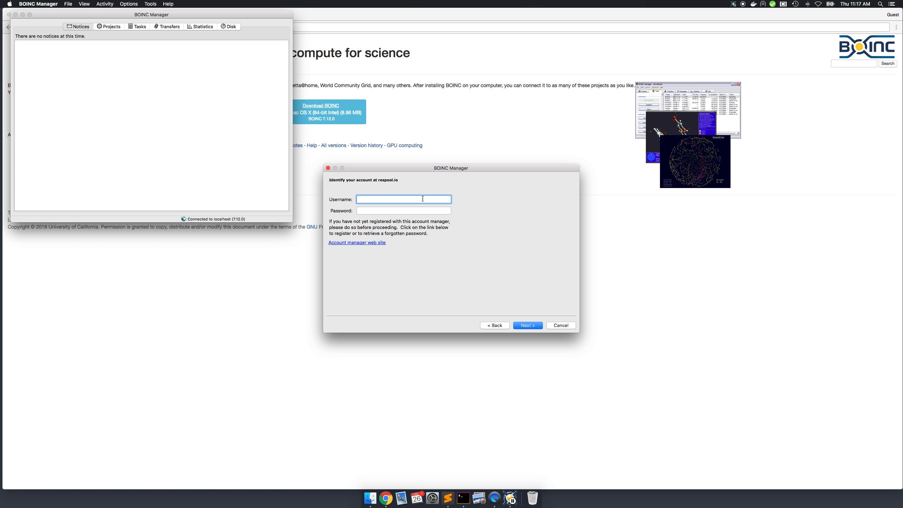
{"action": "type", "text": "res-test"}
{"action": "key", "text": "Tab"}
{"action": "type", "text": "••••••••••"}
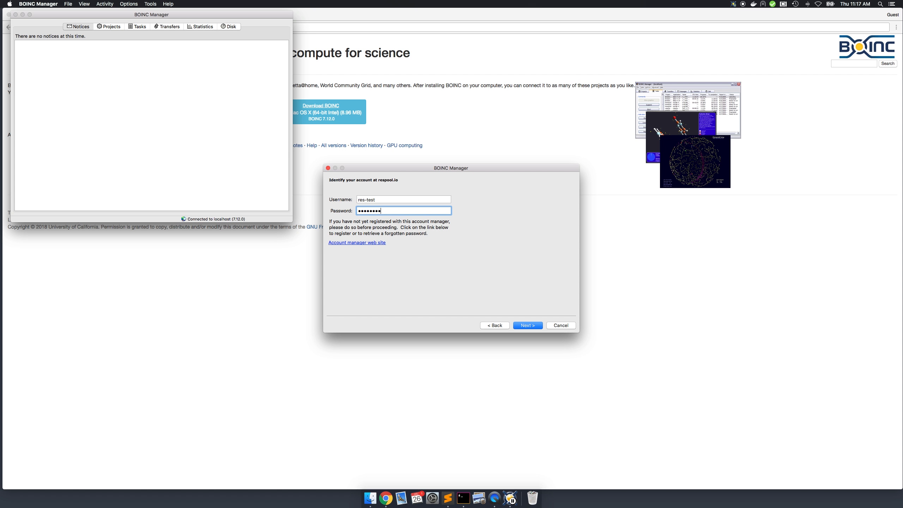
{"action": "type", "text": "••"}
{"action": "left_click", "coordinate": [528, 325]}
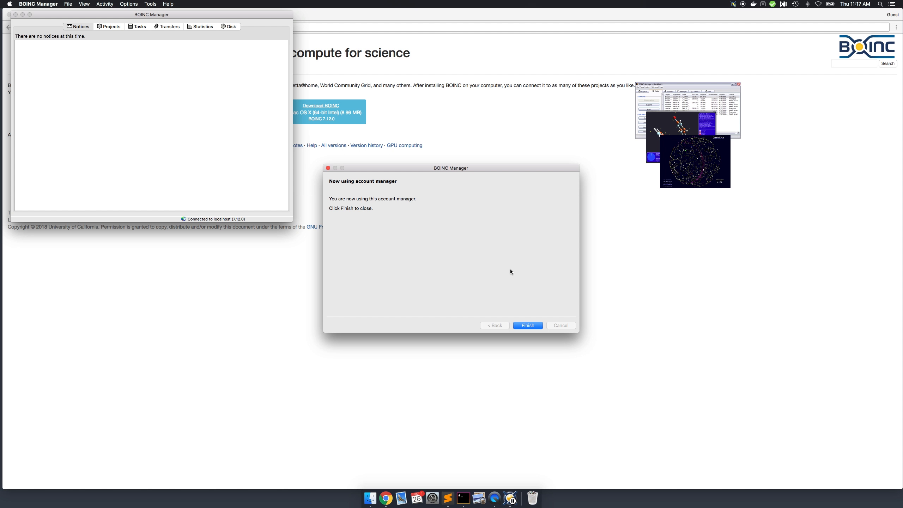
{"action": "left_click", "coordinate": [528, 325]}
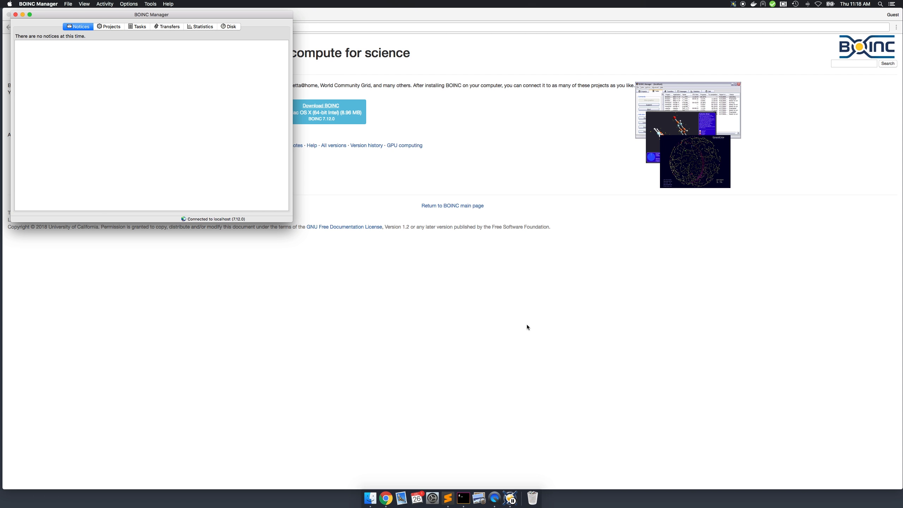
- Switch to the Resistance Pool page in Chrome, refresh the account overview, and open the MacBook's host details from the hosts list
{"action": "left_click", "coordinate": [406, 240]}
{"action": "left_click", "coordinate": [53, 16]}
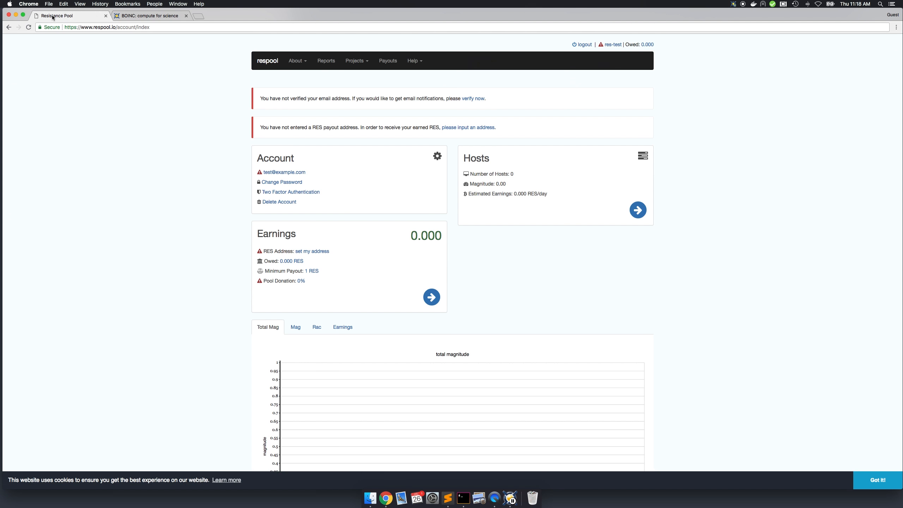
{"action": "left_click", "coordinate": [28, 28]}
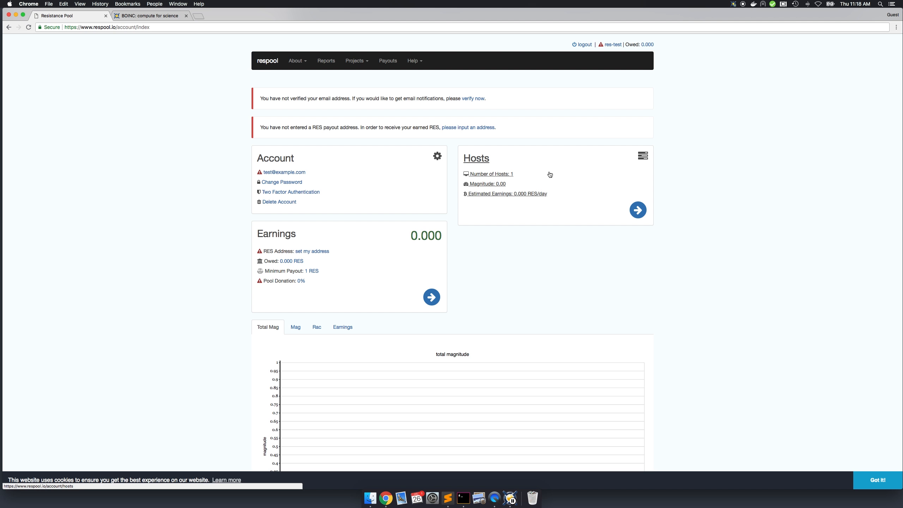
{"action": "left_click", "coordinate": [477, 160]}
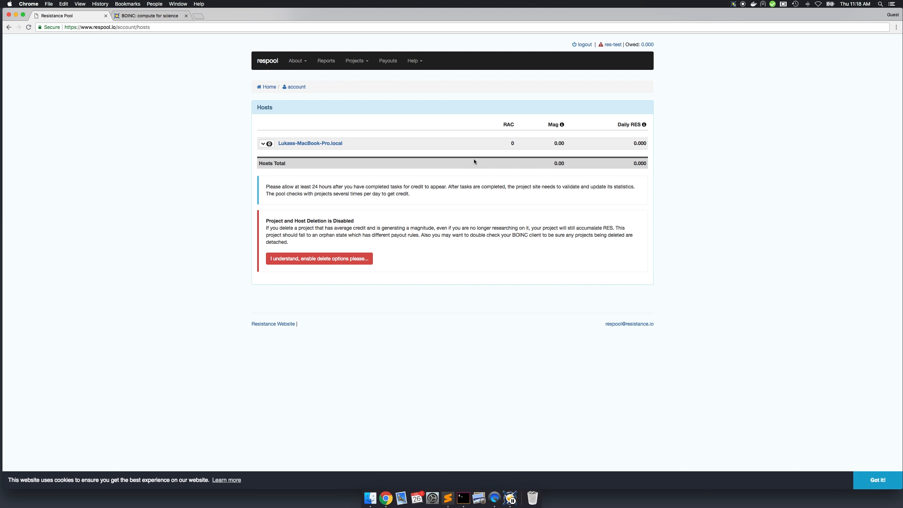
{"action": "left_click", "coordinate": [289, 143]}
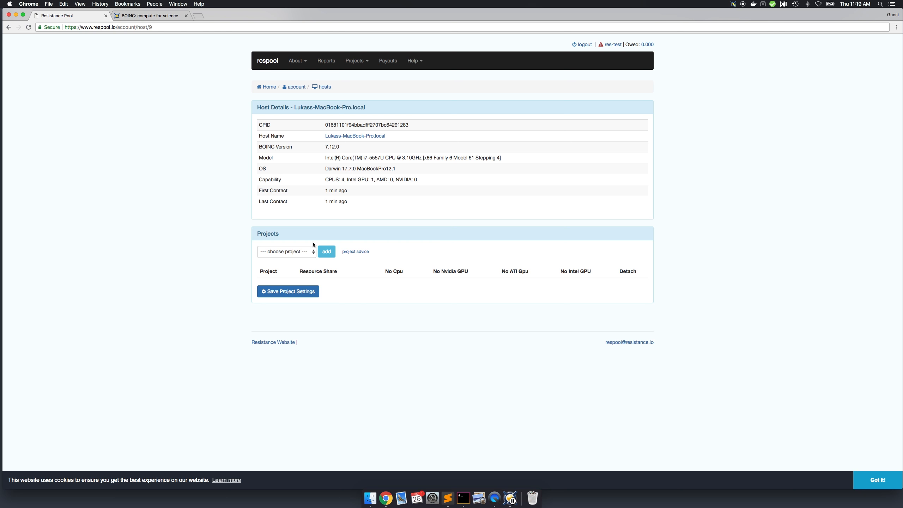
- Add the Rosetta@home and World Community Grid projects to the host and save the project settings
{"action": "left_click", "coordinate": [307, 251]}
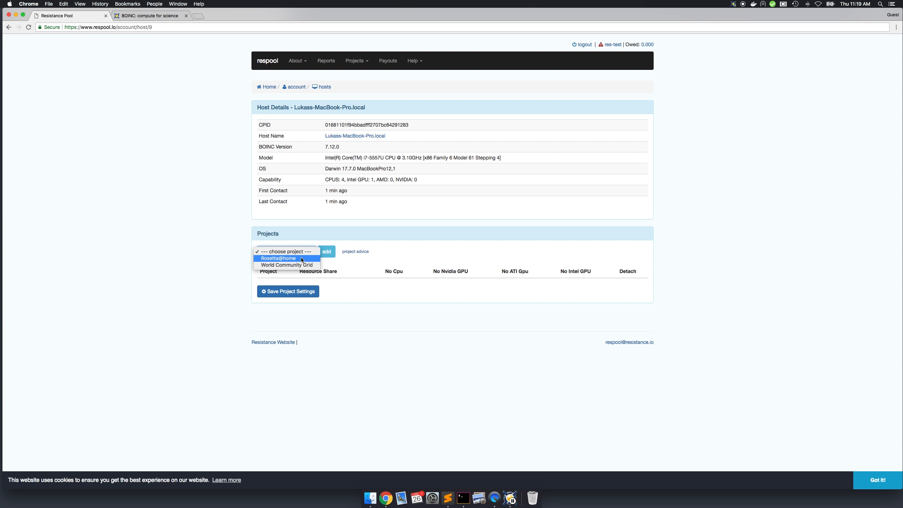
{"action": "left_click", "coordinate": [303, 257]}
{"action": "left_click", "coordinate": [324, 254]}
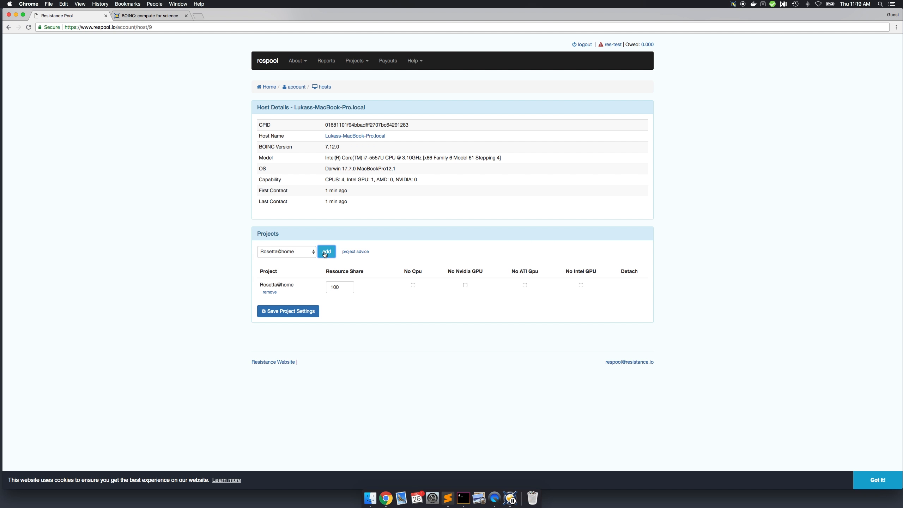
{"action": "left_click", "coordinate": [299, 253]}
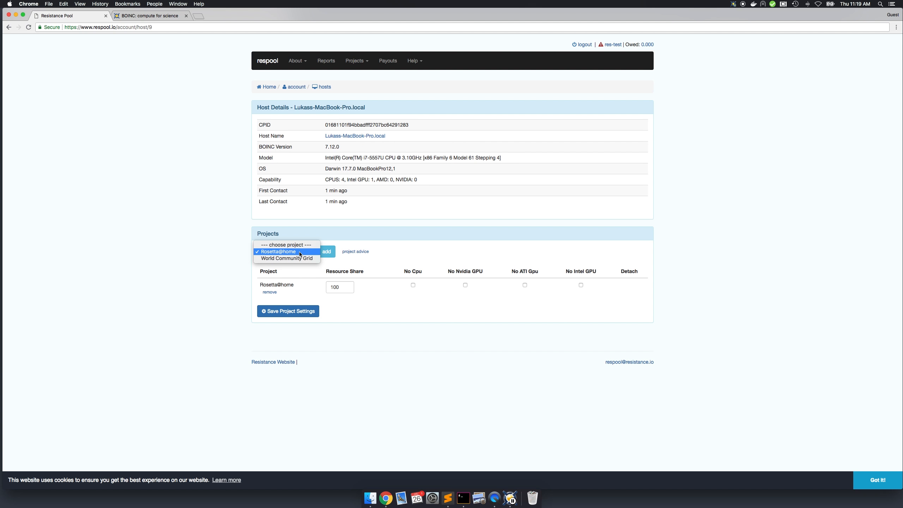
{"action": "left_click", "coordinate": [301, 258]}
{"action": "left_click", "coordinate": [327, 253]}
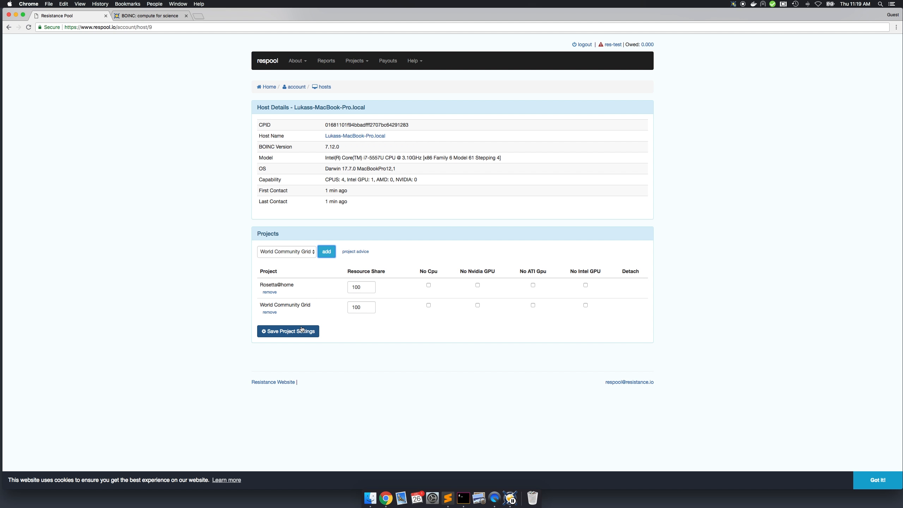
{"action": "left_click", "coordinate": [302, 331]}
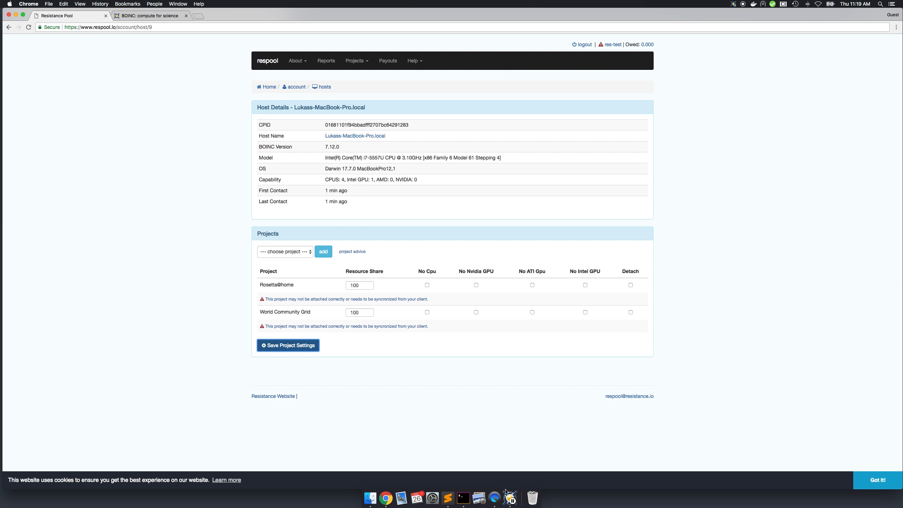
- Switch to BOINC Manager, show its projects, synchronize with respool.io, and widen the window to fit the project columns
{"action": "left_click", "coordinate": [510, 499]}
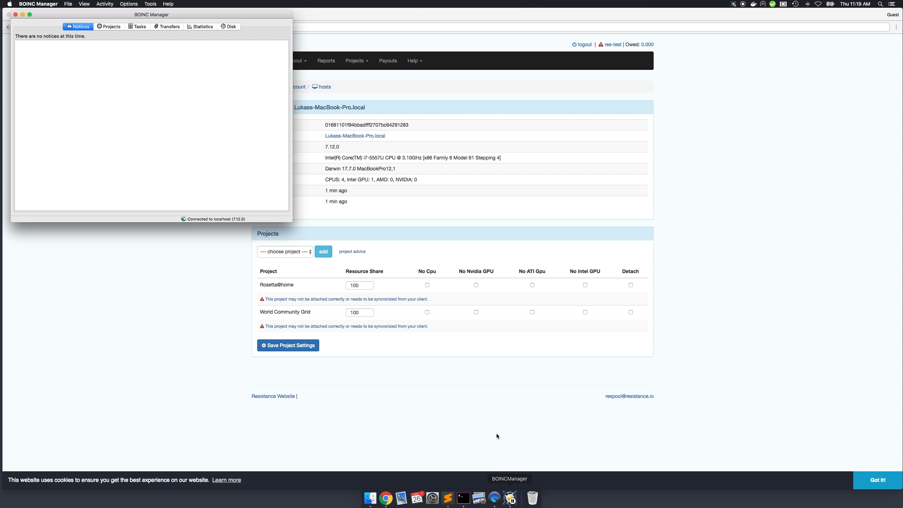
{"action": "left_click_drag", "start_coordinate": [171, 16], "coordinate": [355, 80]}
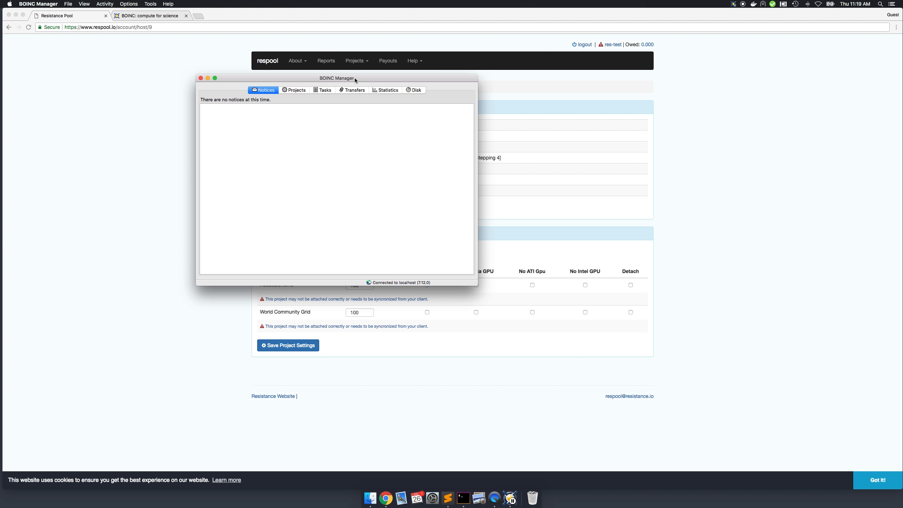
{"action": "left_click", "coordinate": [297, 91]}
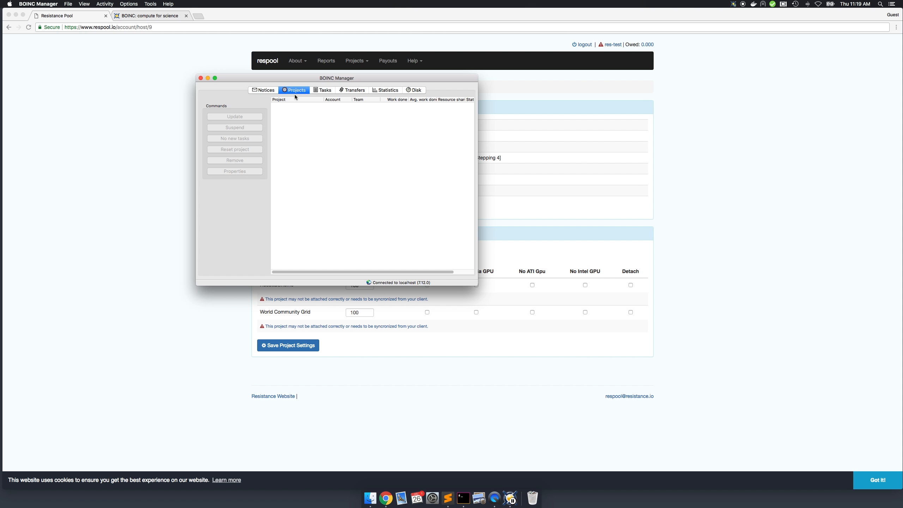
{"action": "left_click", "coordinate": [150, 4]}
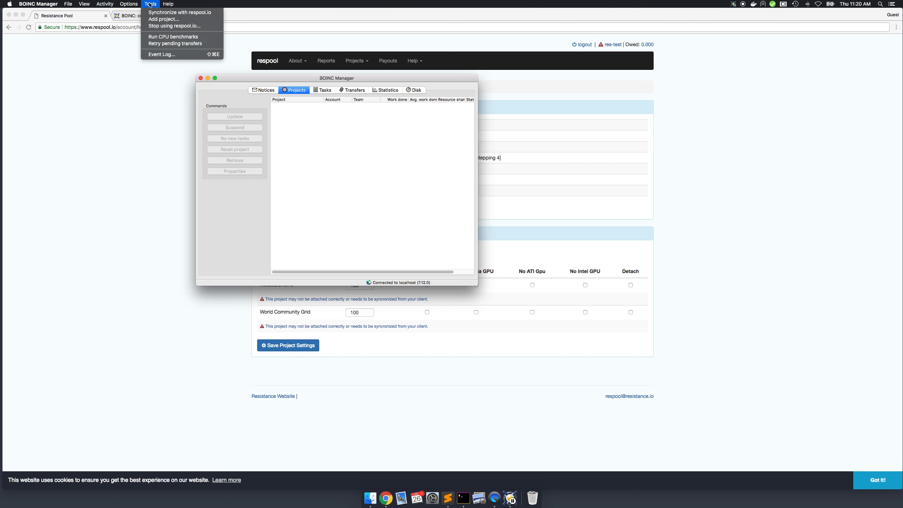
{"action": "left_click", "coordinate": [167, 12]}
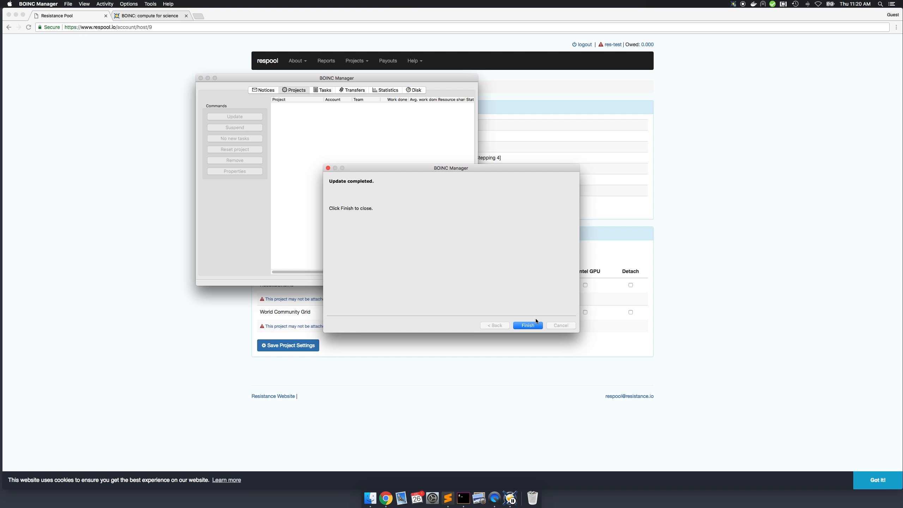
{"action": "left_click", "coordinate": [532, 326]}
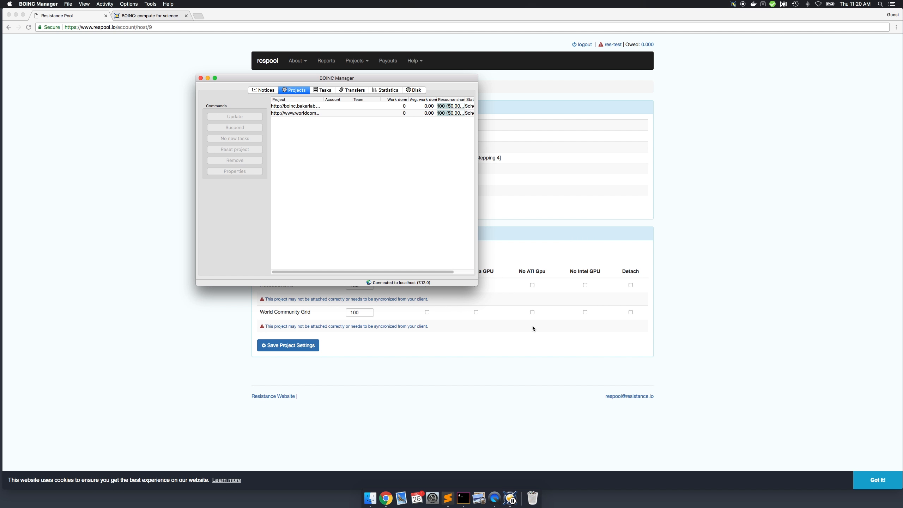
{"action": "left_click_drag", "start_coordinate": [479, 142], "coordinate": [698, 153]}
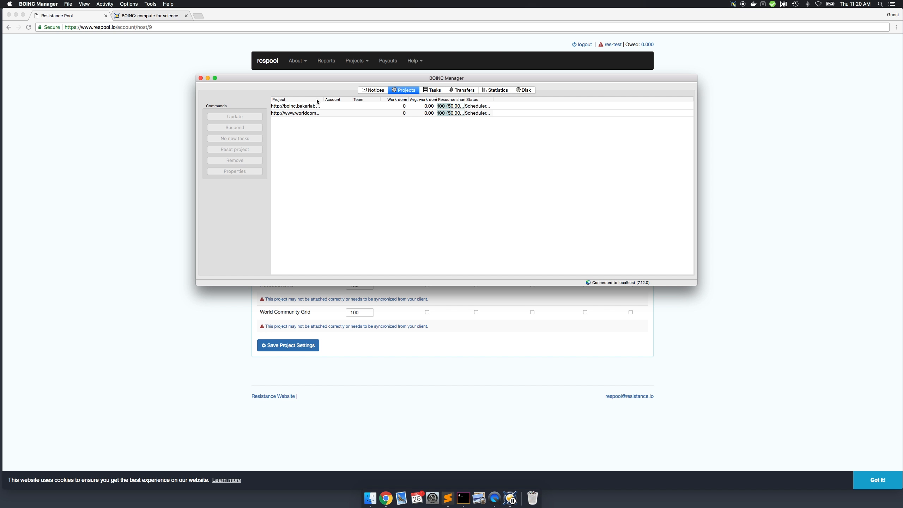
- Show the task list, and in the computing preferences disable suspending for computer in use and for non-BOINC CPU usage, saving the changes
{"action": "left_click", "coordinate": [434, 90]}
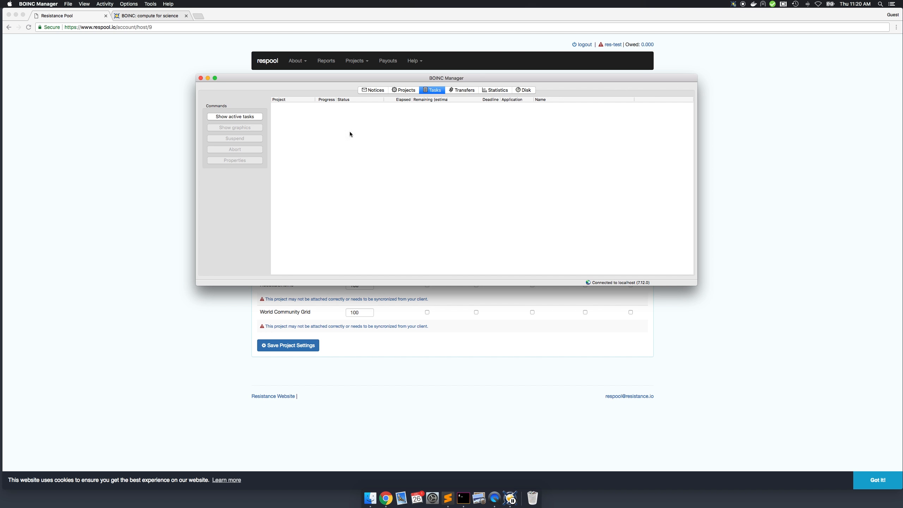
{"action": "left_click", "coordinate": [49, 5]}
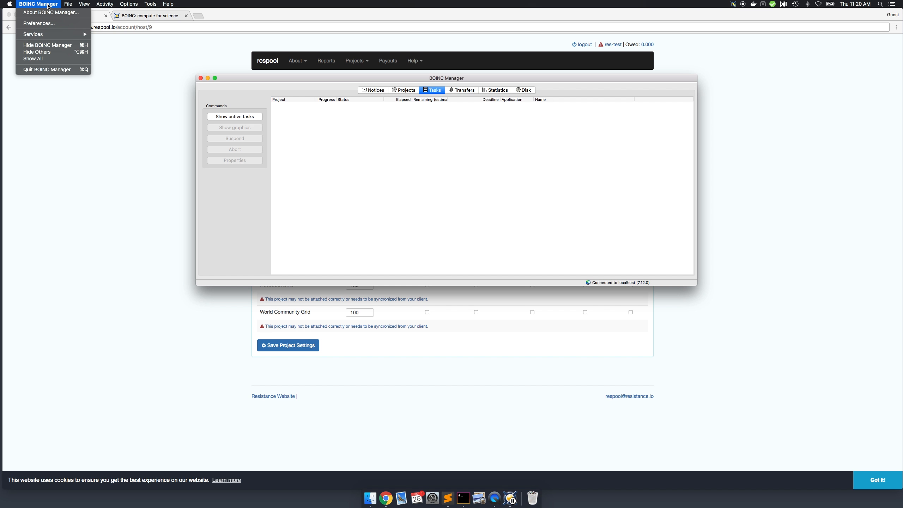
{"action": "left_click", "coordinate": [49, 24]}
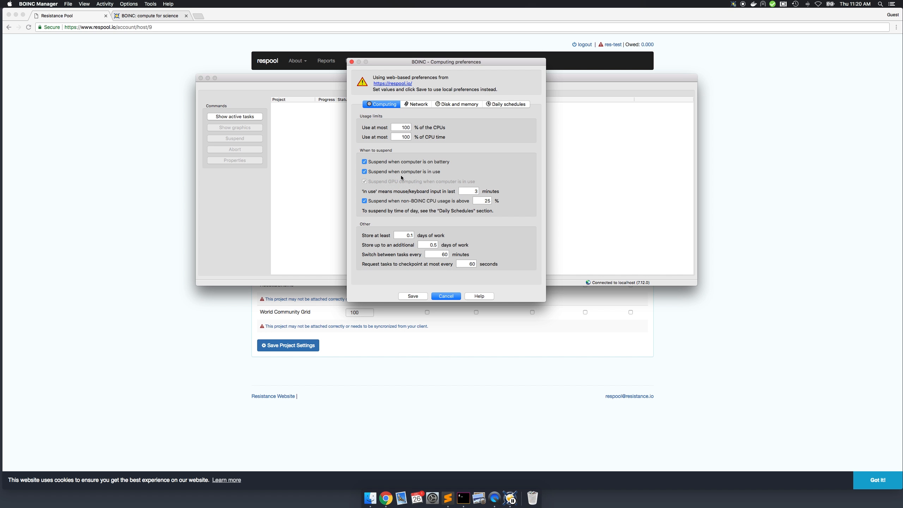
{"action": "left_click", "coordinate": [365, 172]}
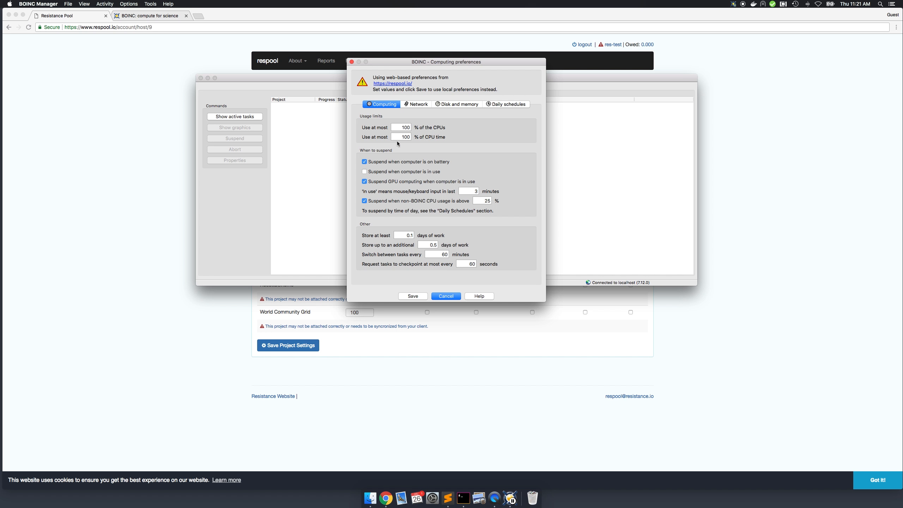
{"action": "left_click", "coordinate": [365, 201]}
{"action": "left_click", "coordinate": [418, 296]}
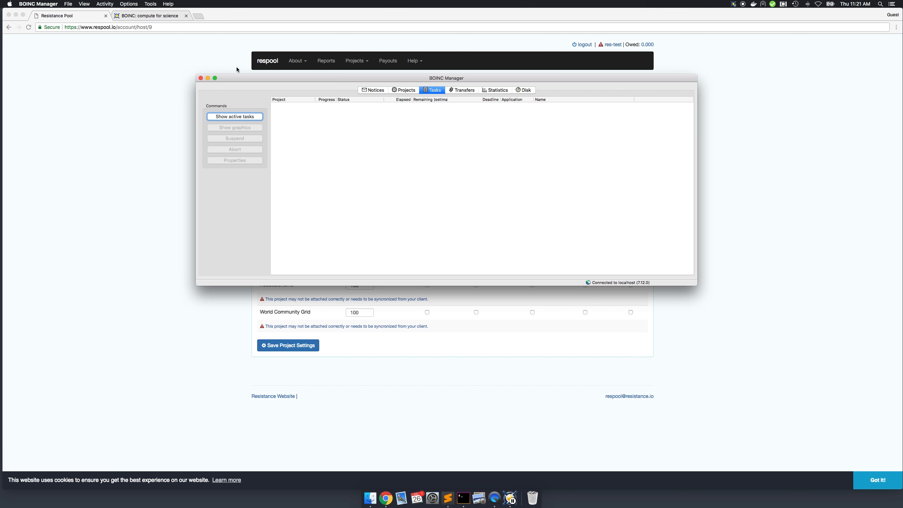
- Open the event log and synchronize BOINC Manager with respool.io again, closing the update wizard
{"action": "left_click", "coordinate": [151, 5]}
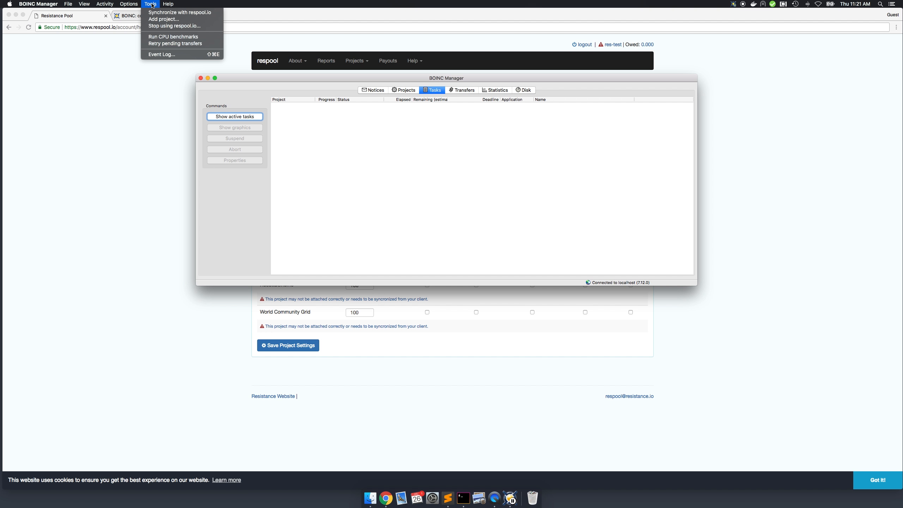
{"action": "left_click", "coordinate": [161, 55]}
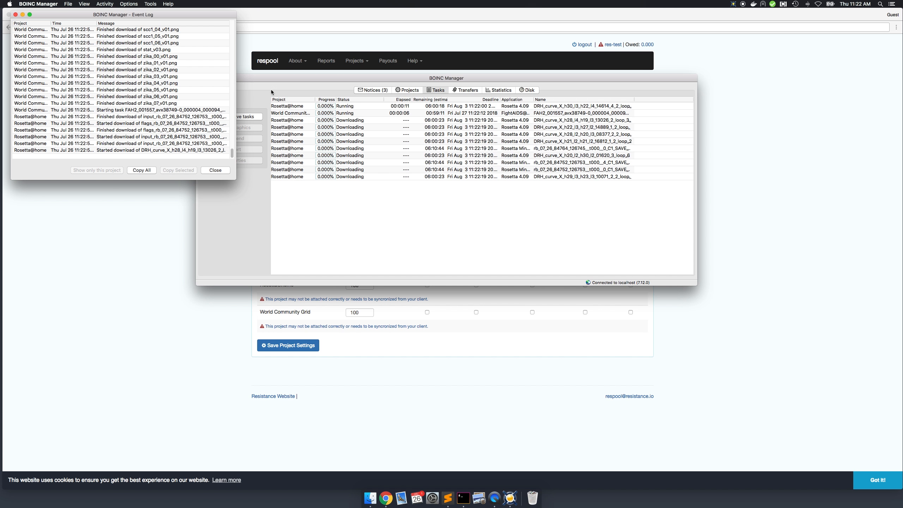
{"action": "left_click", "coordinate": [150, 4]}
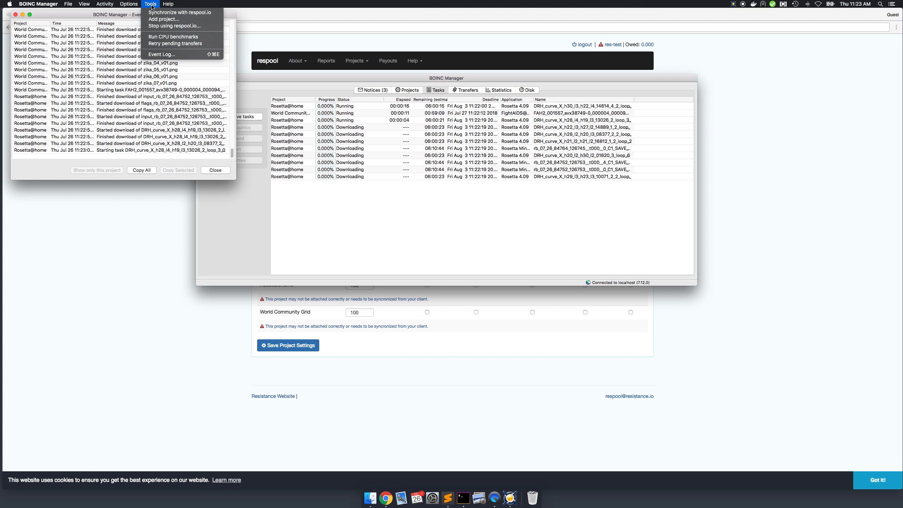
{"action": "left_click", "coordinate": [173, 12]}
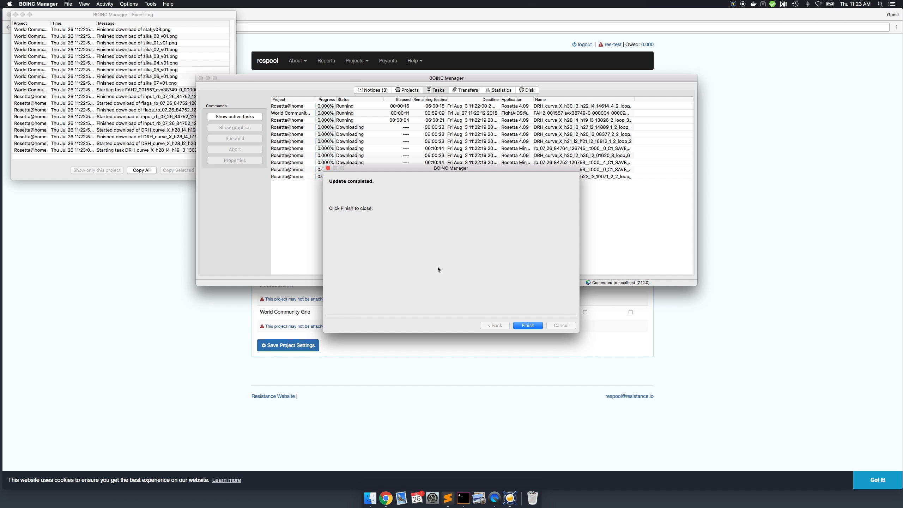
{"action": "left_click", "coordinate": [534, 327]}
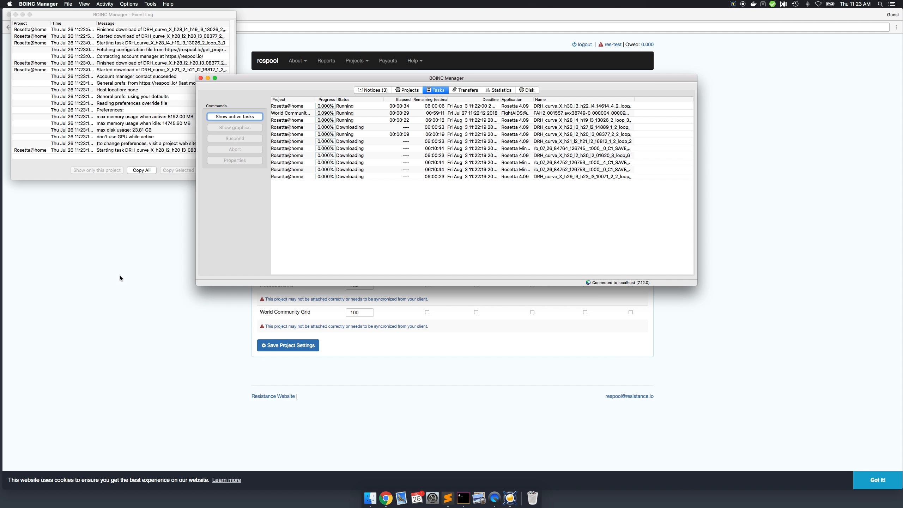
- Check the host's projects on the respool page in Chrome, and return to the task list in BOINC Manager
{"action": "left_click", "coordinate": [111, 265]}
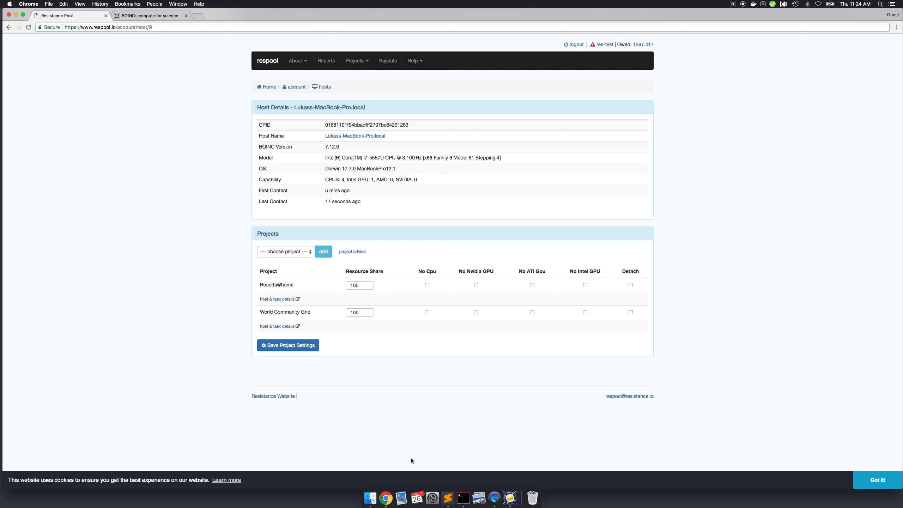
{"action": "left_click", "coordinate": [510, 498]}
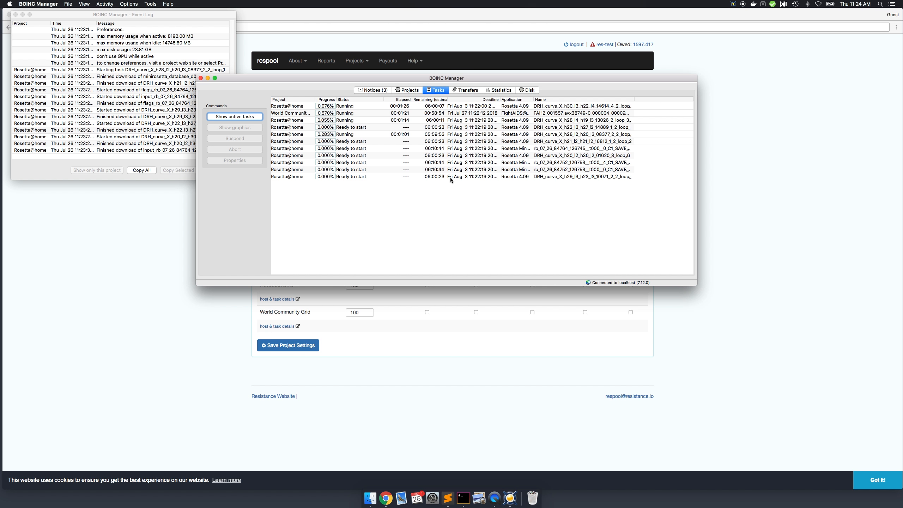